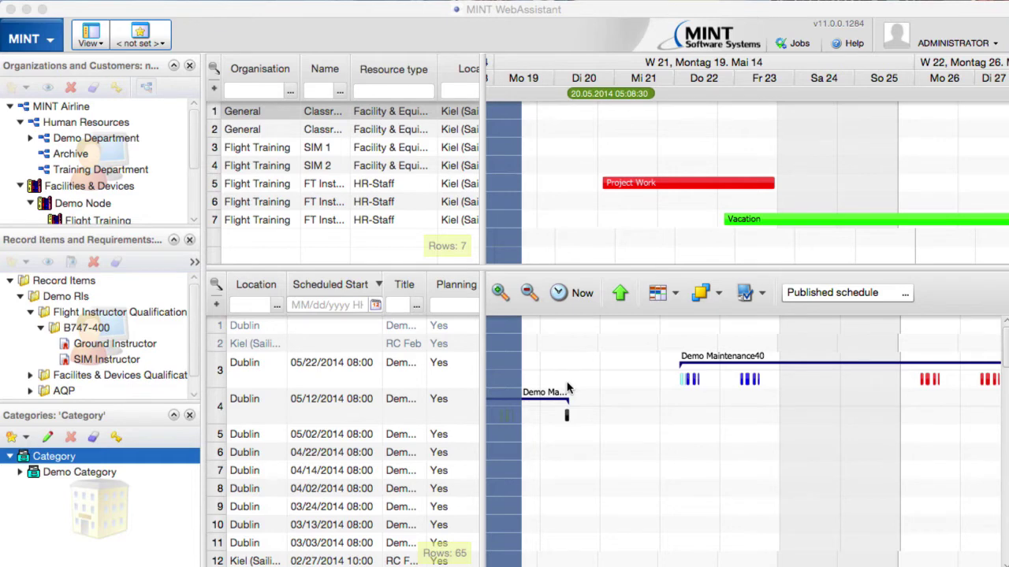
# Open the Products area and display the products of the top-level Category.
pyautogui.click(52, 44)
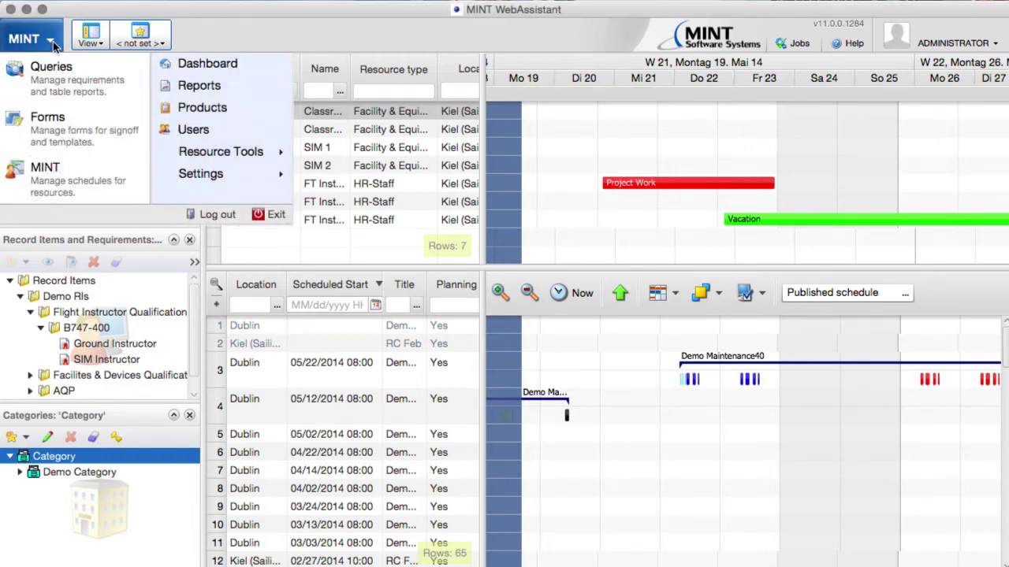
pyautogui.click(202, 110)
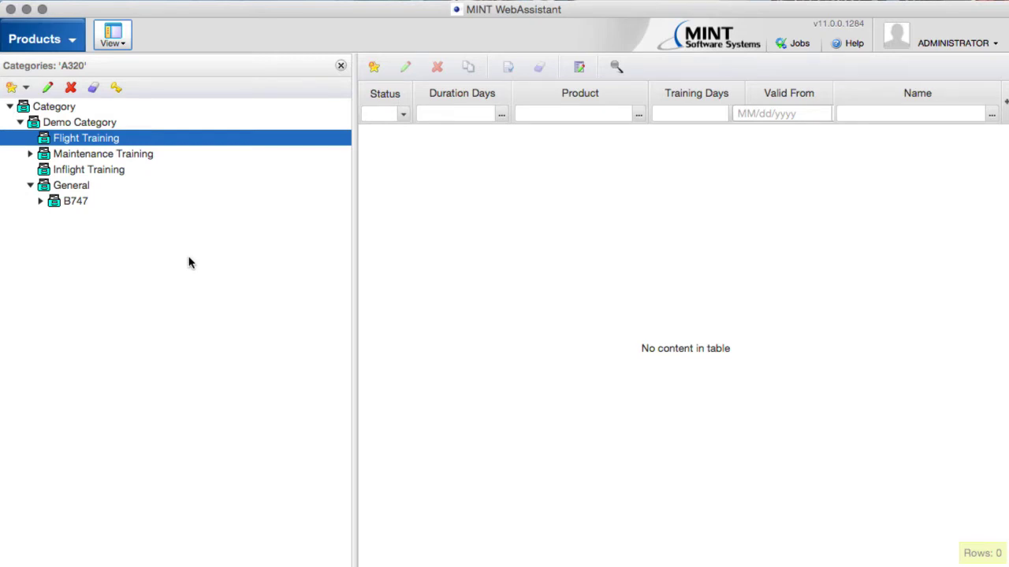
pyautogui.click(52, 108)
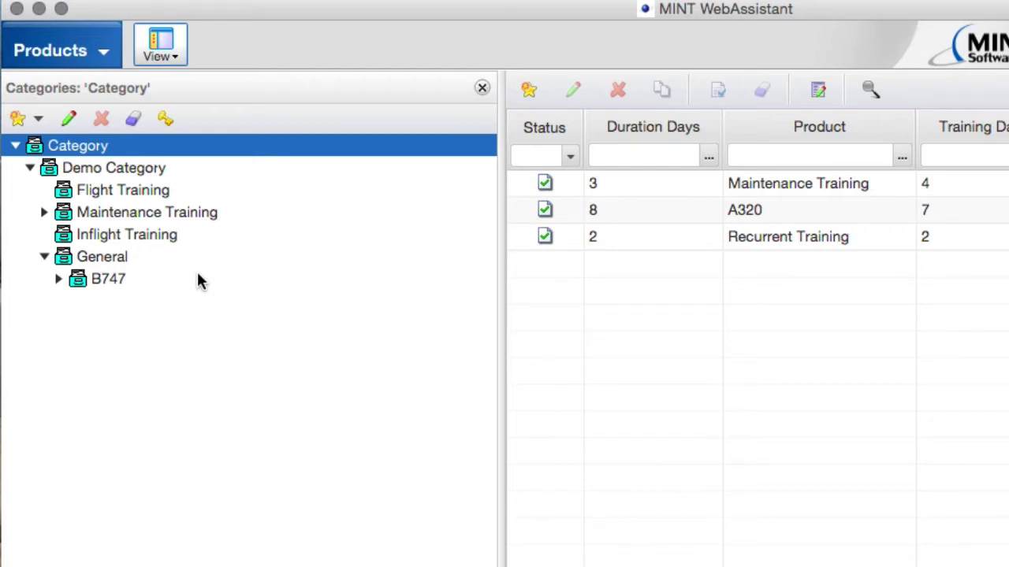
# Create a new category named A320 under Flight Training in the Demo Category.
pyautogui.click(115, 197)
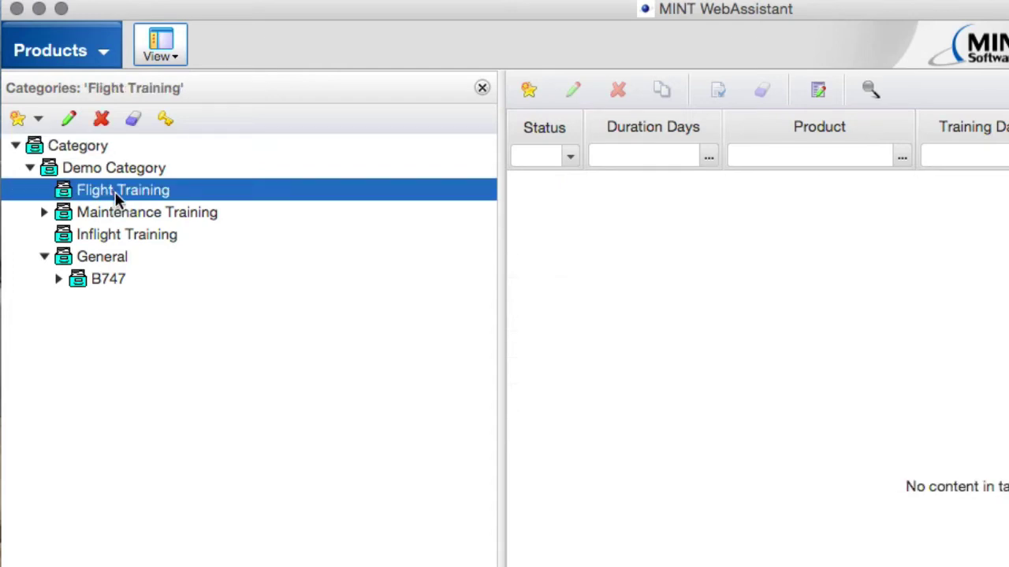
pyautogui.rightClick(115, 197)
pyautogui.moveTo(139, 212)
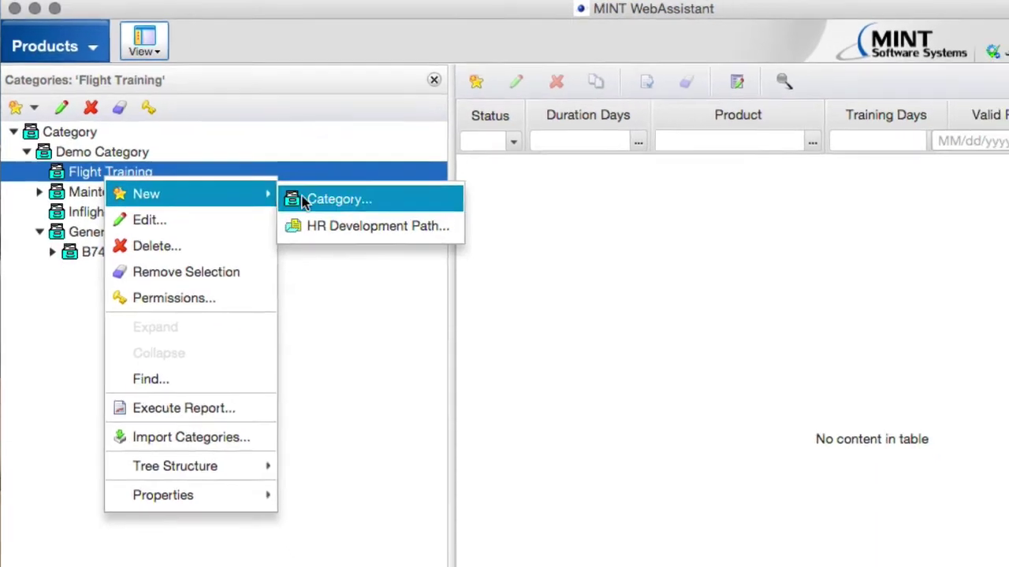
pyautogui.click(299, 203)
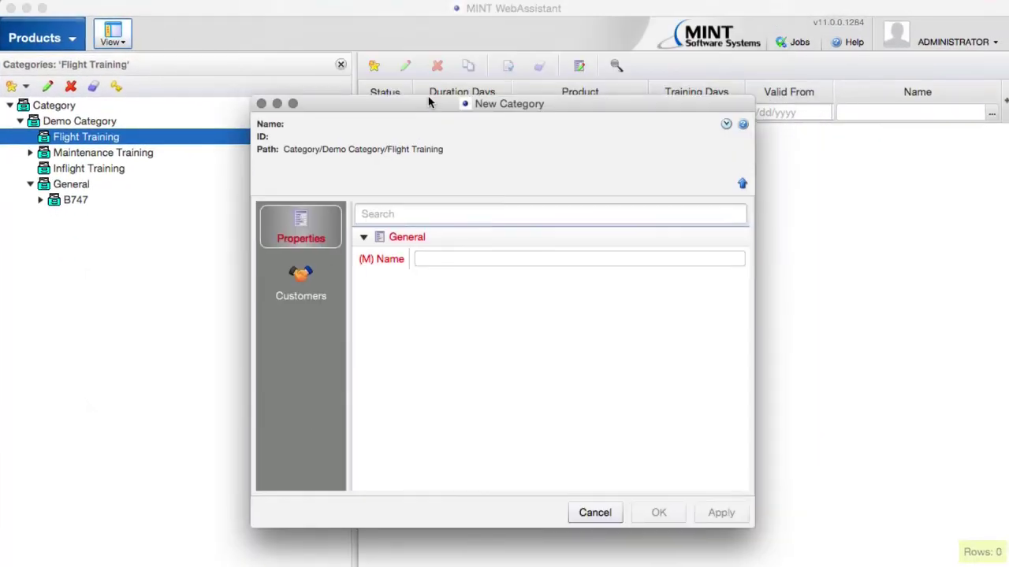
pyautogui.click(464, 260)
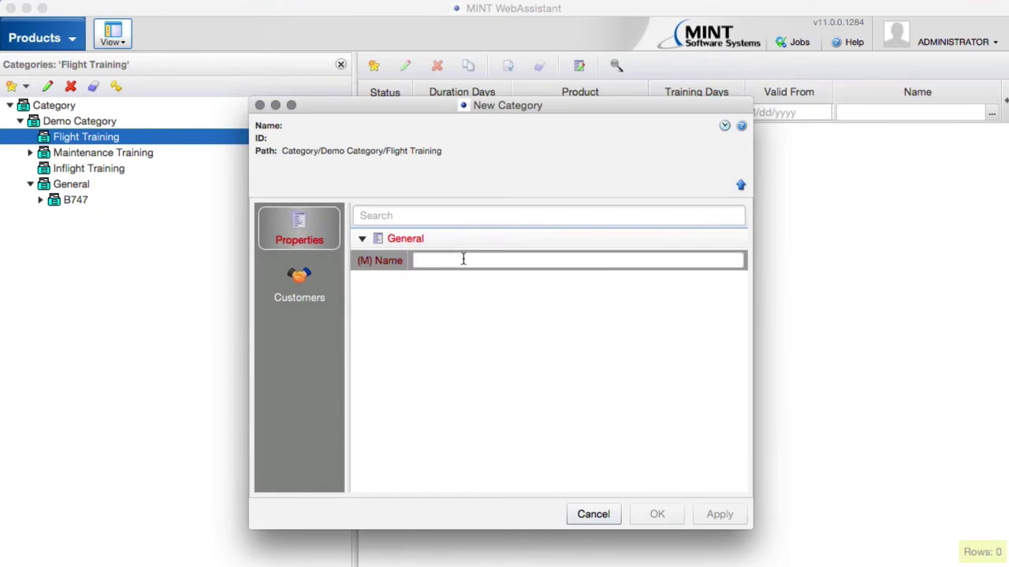
pyautogui.write('A320')
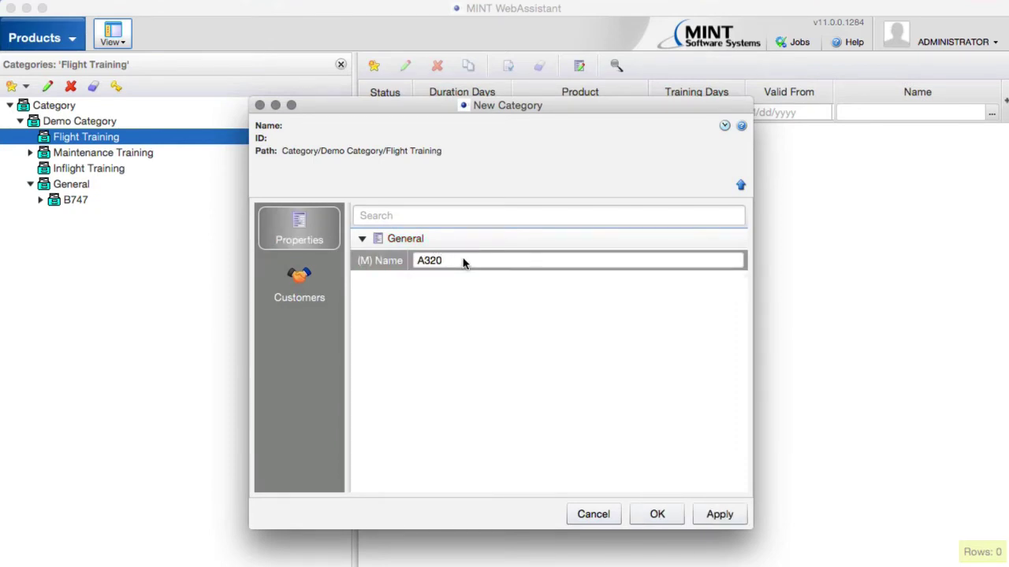
pyautogui.click(645, 517)
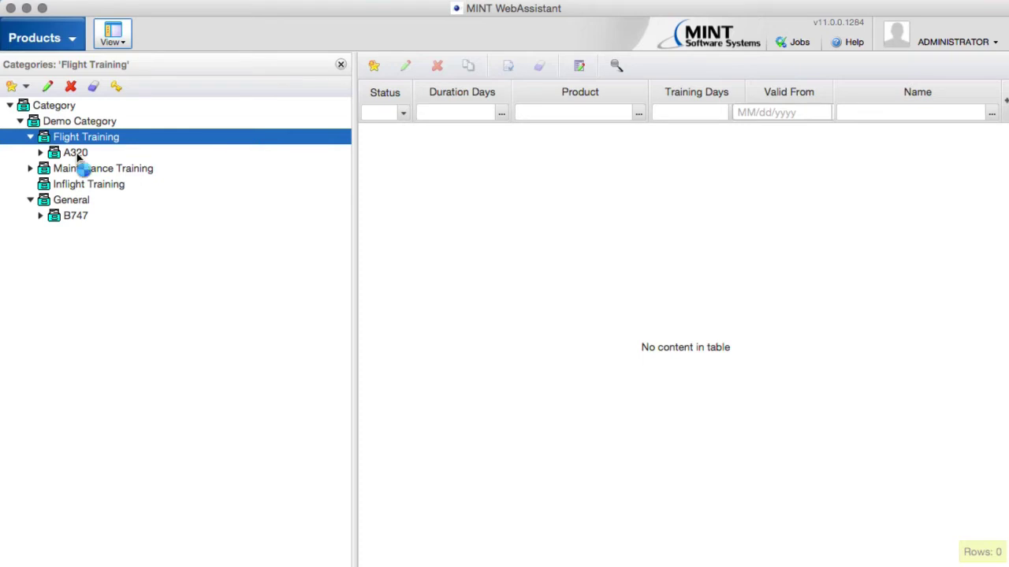
# Create a subcategory named Recurrent Training under the A320 category.
pyautogui.rightClick(76, 156)
pyautogui.moveTo(114, 169)
pyautogui.click(261, 174)
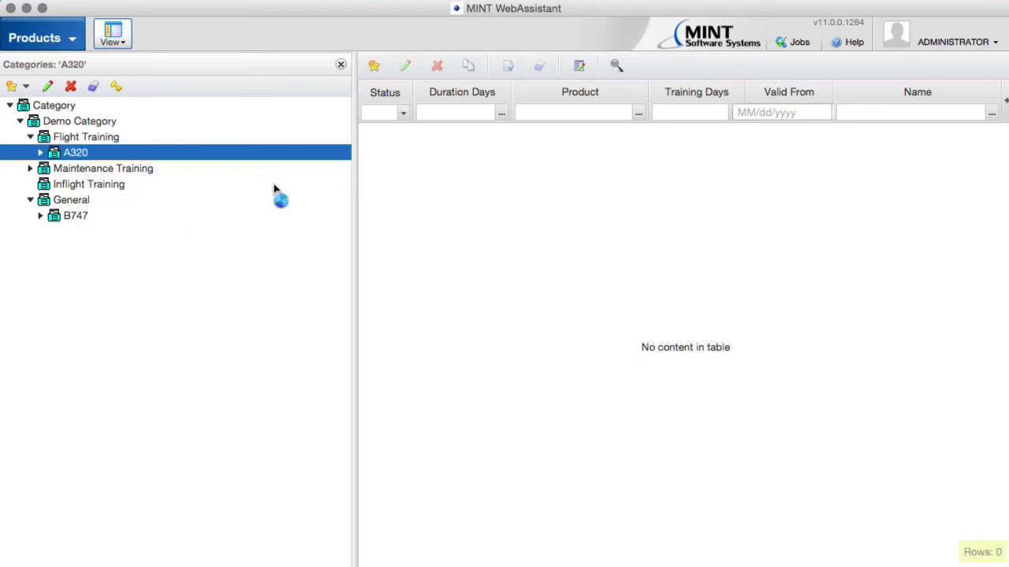
pyautogui.click(454, 261)
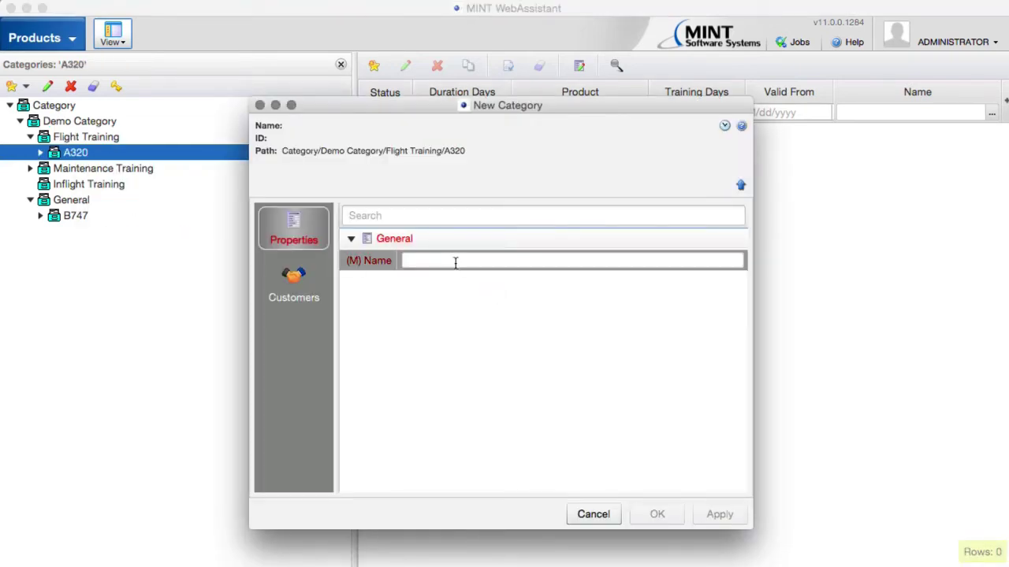
pyautogui.write('Recurrent Tra')
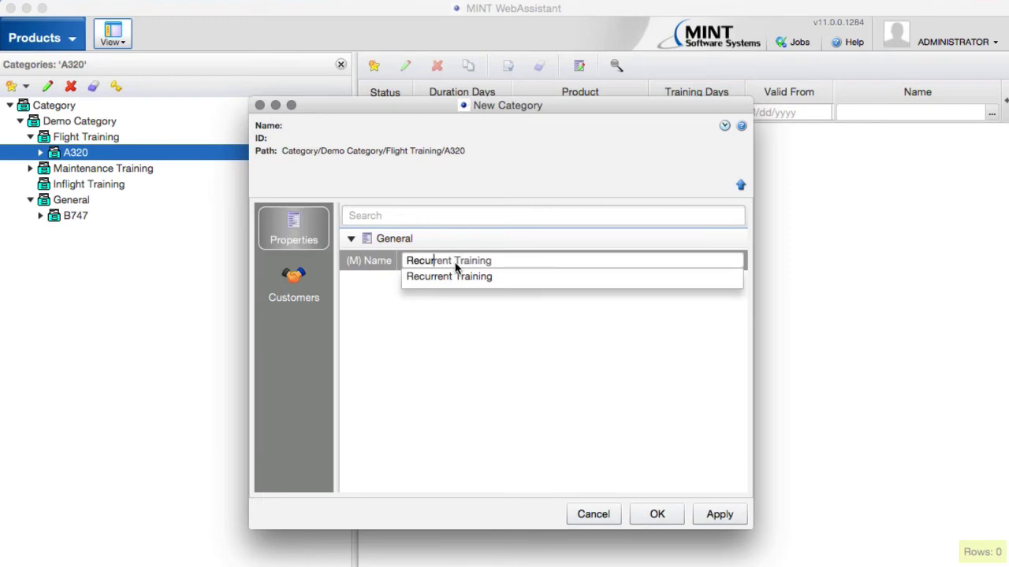
pyautogui.write('ing')
pyautogui.press('BackSpace')
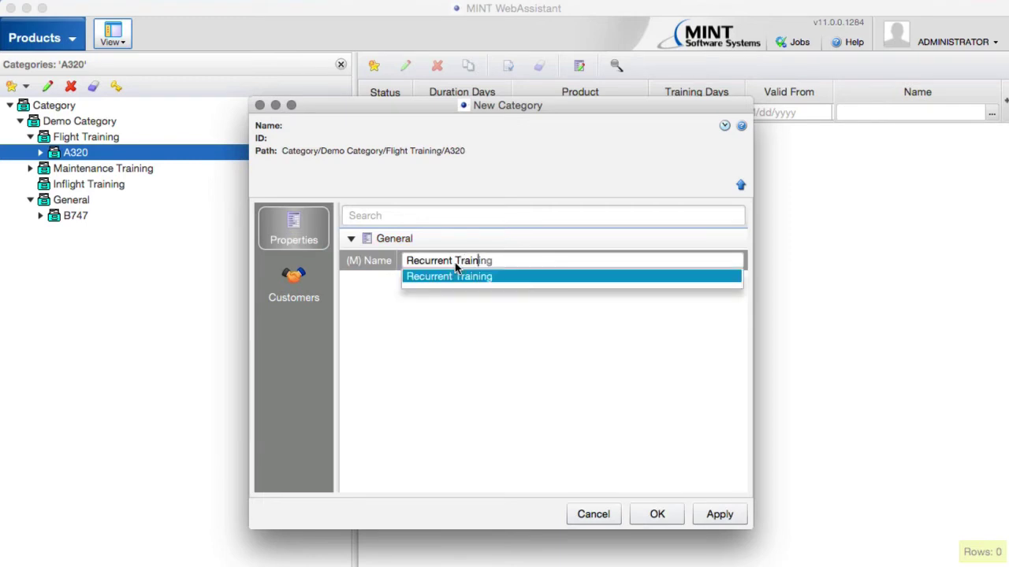
pyautogui.click(457, 276)
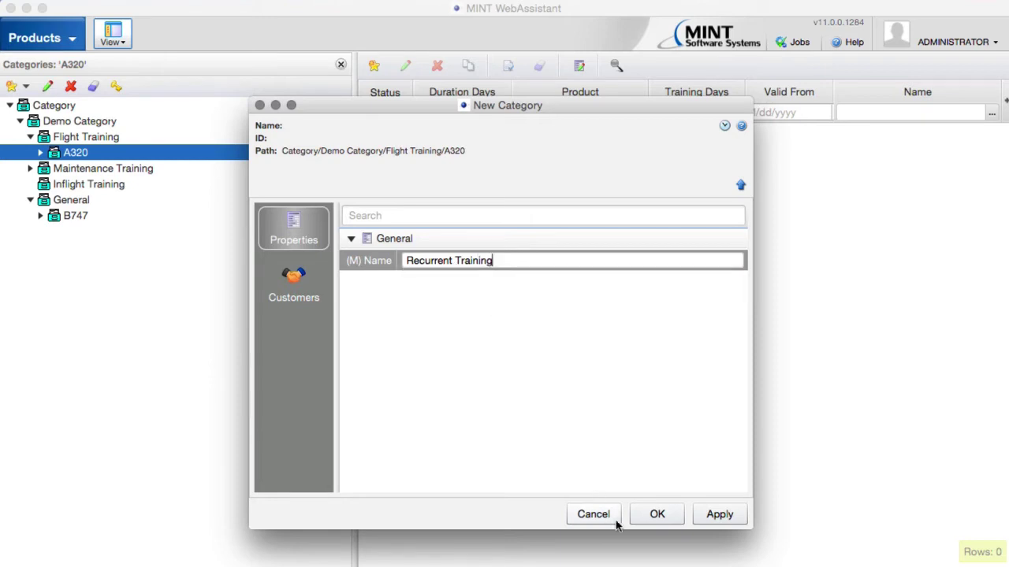
pyautogui.click(656, 514)
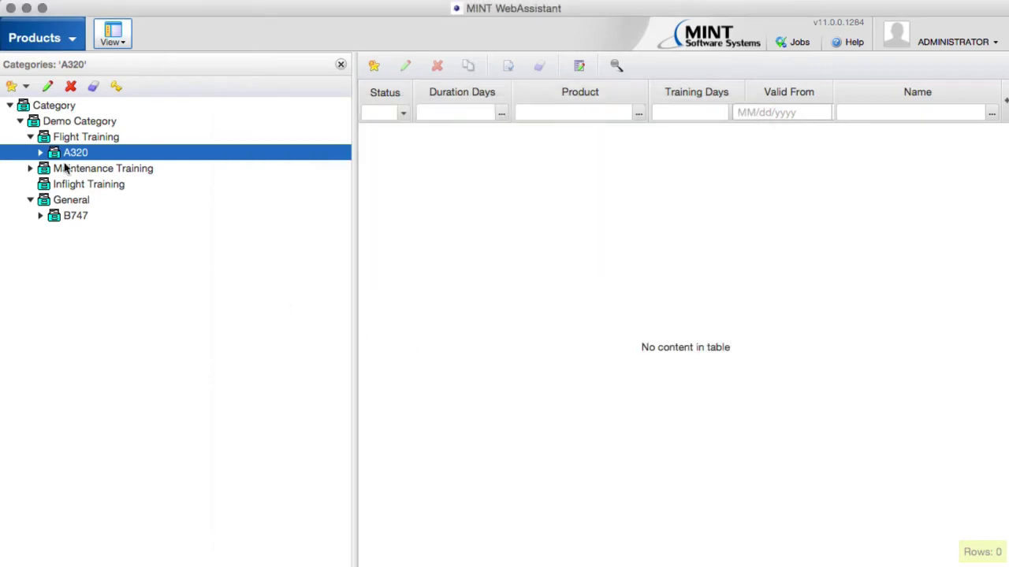
# Start a new product in the A320 Recurrent Training category and display its general properties.
pyautogui.click(41, 152)
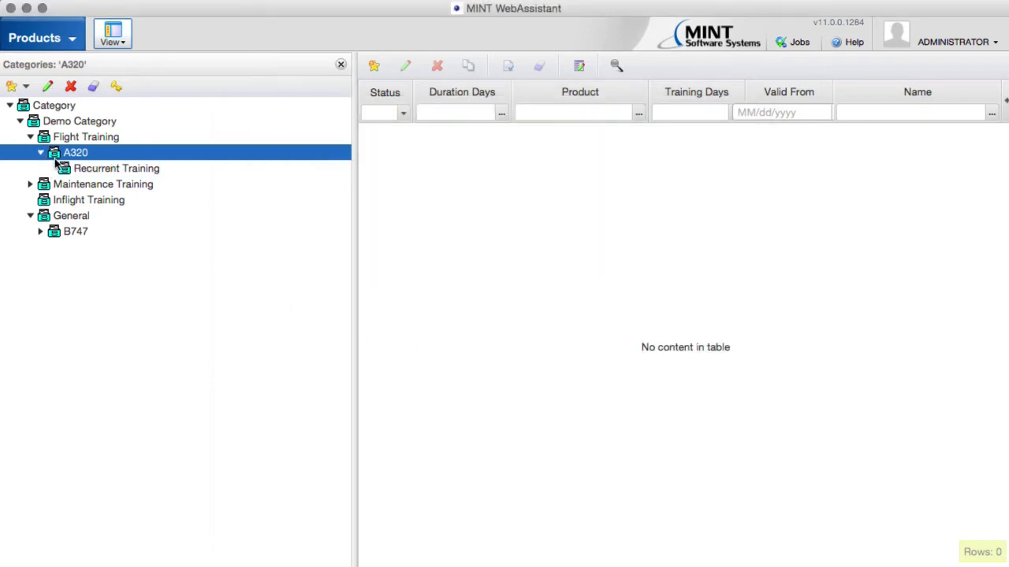
pyautogui.click(95, 168)
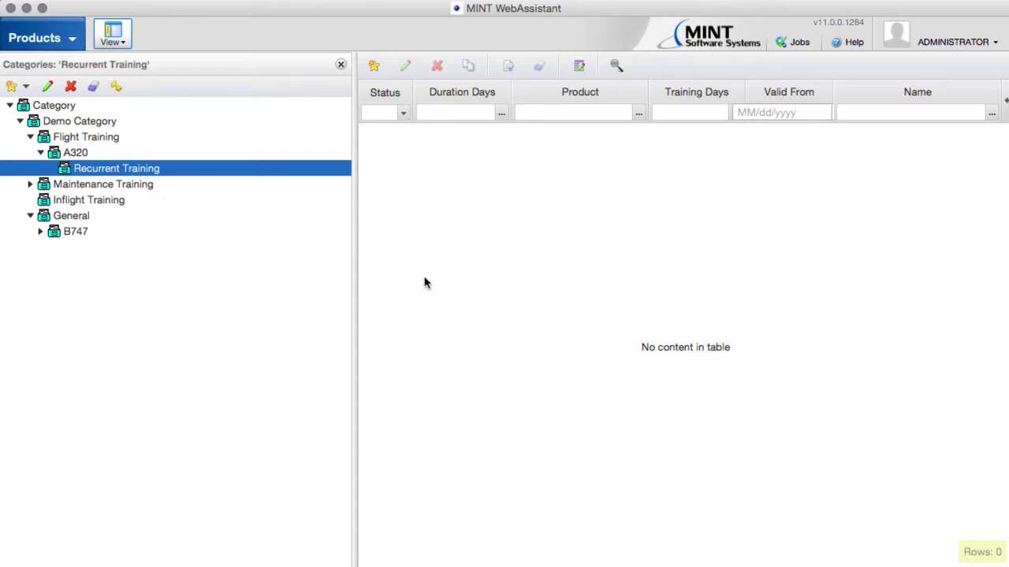
pyautogui.click(374, 70)
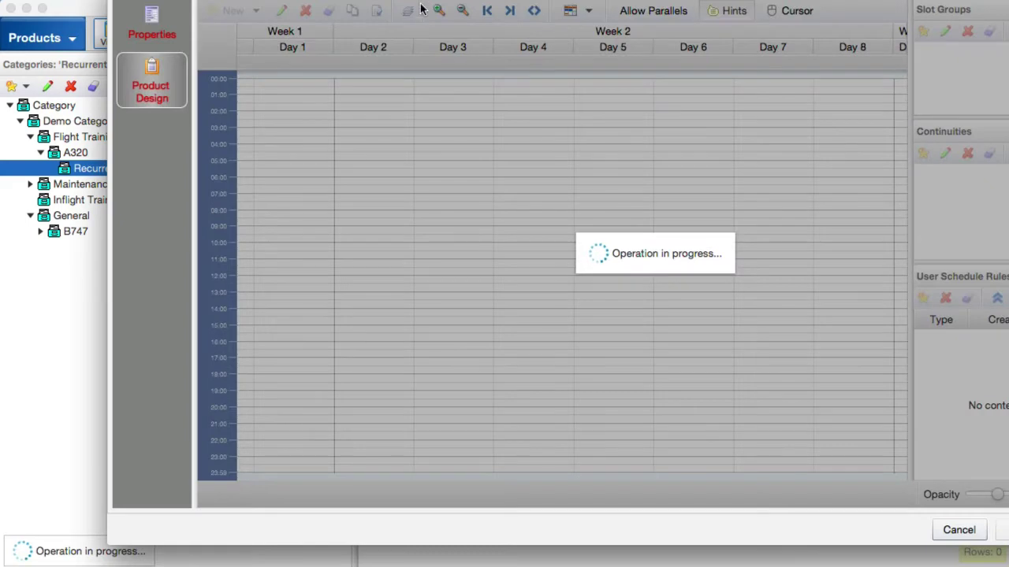
pyautogui.moveTo(423, 11); pyautogui.dragTo(342, 18)
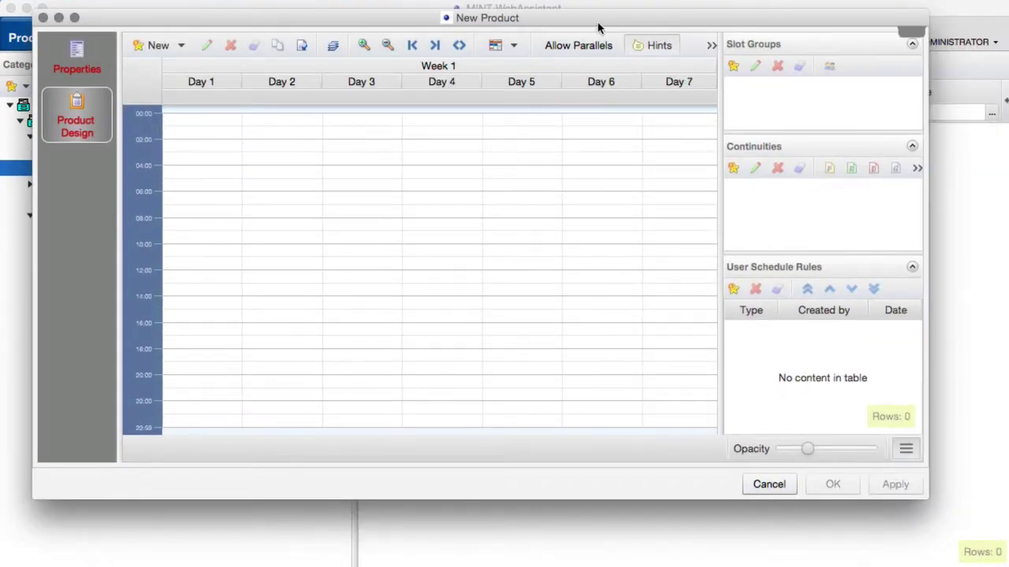
pyautogui.moveTo(597, 29); pyautogui.dragTo(593, 65)
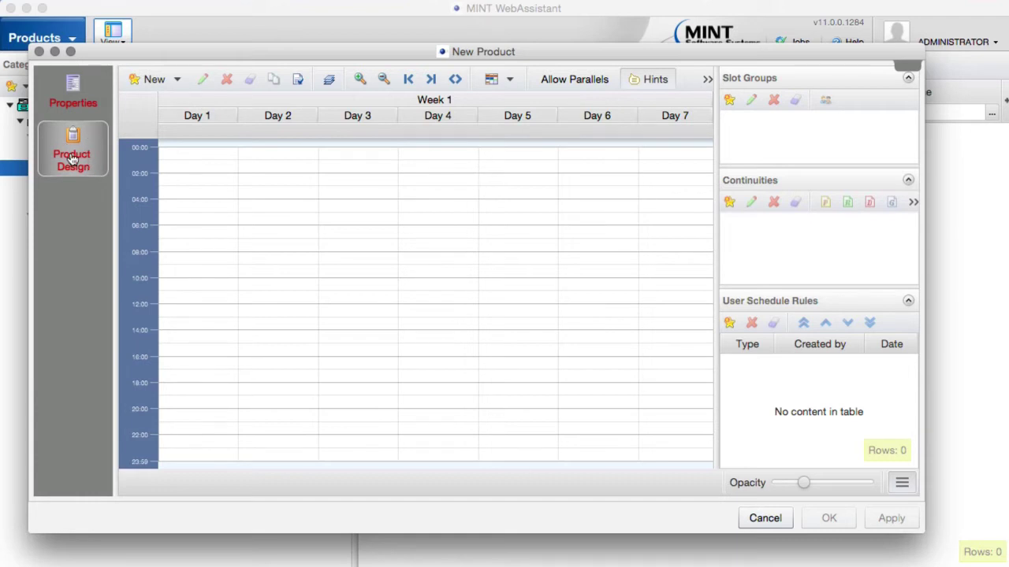
pyautogui.click(71, 96)
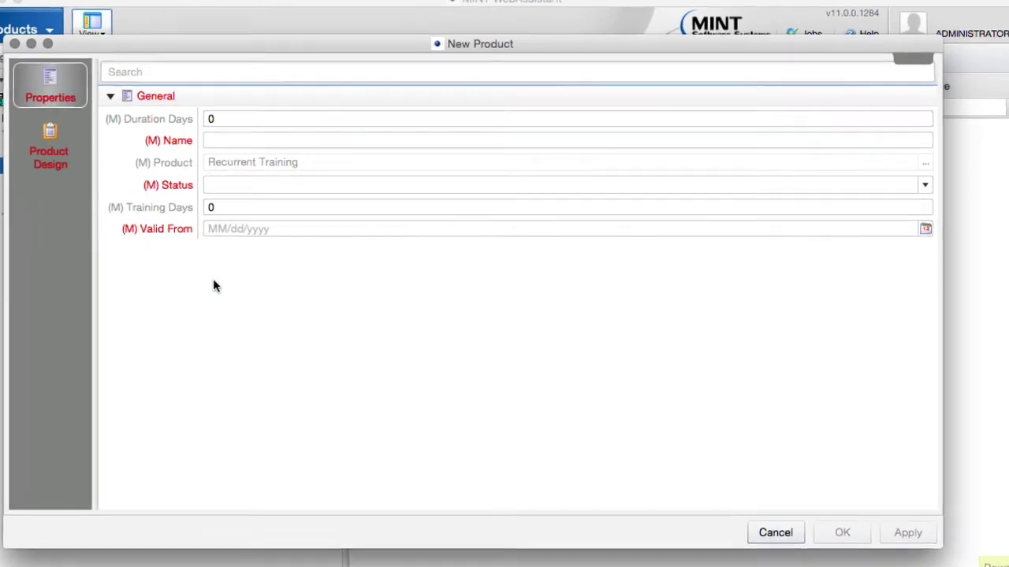
# Name the new product A320 RT and set its status to Published.
pyautogui.press('Tab')
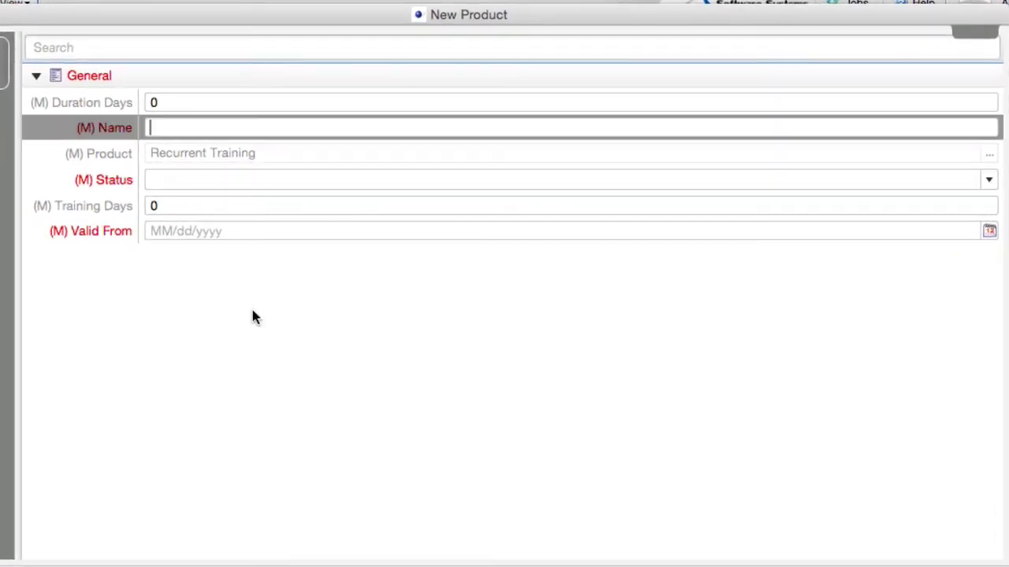
pyautogui.write('A320')
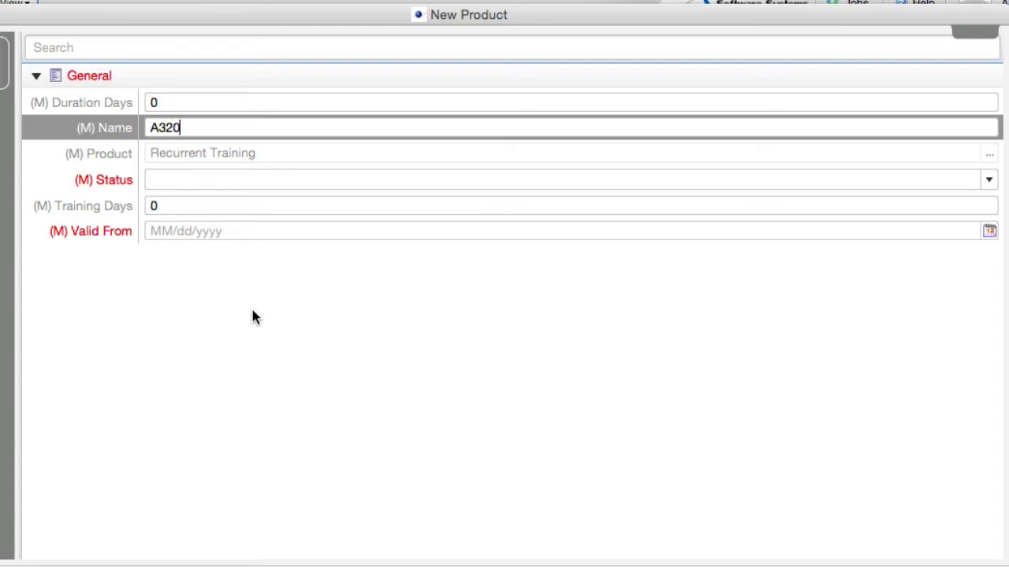
pyautogui.write(' RT')
pyautogui.click(179, 181)
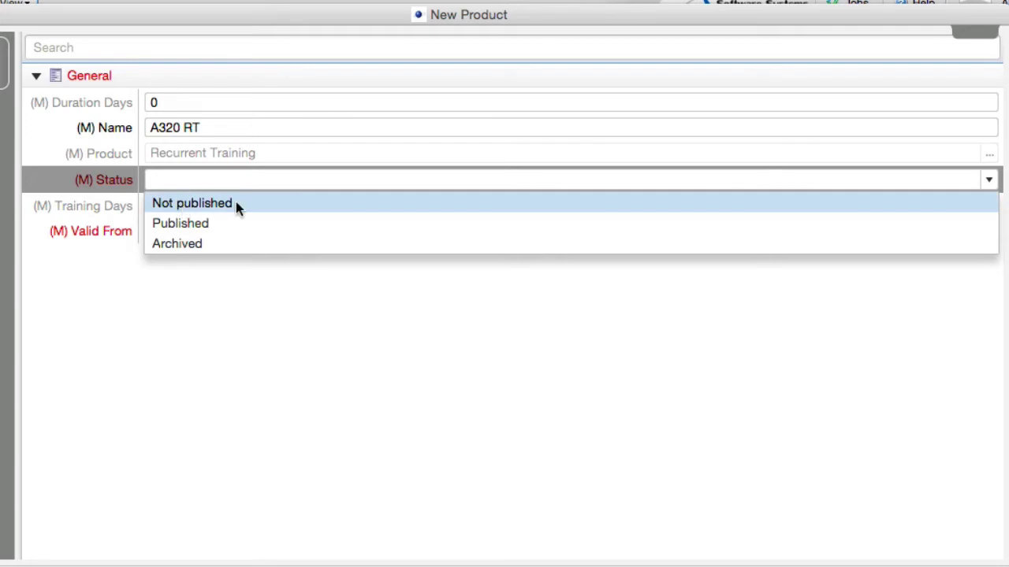
pyautogui.click(195, 224)
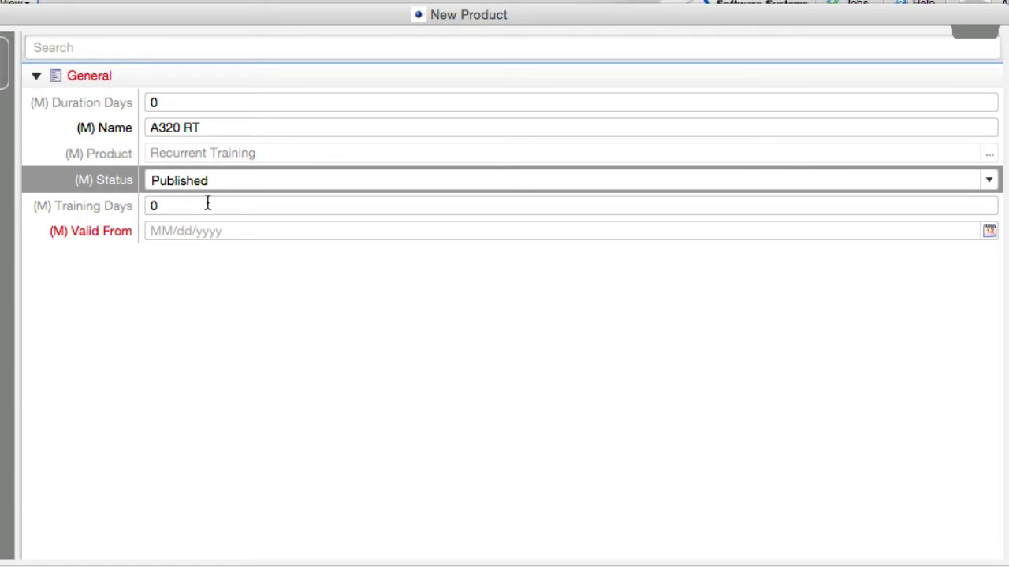
# Set the product's Valid From date to 02/01/2015.
pyautogui.click(257, 229)
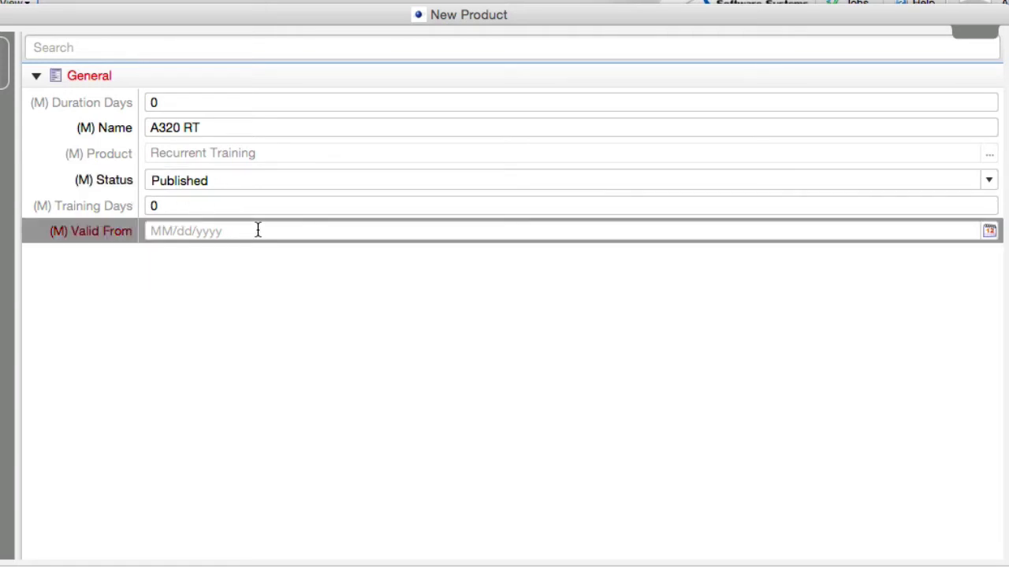
pyautogui.click(990, 232)
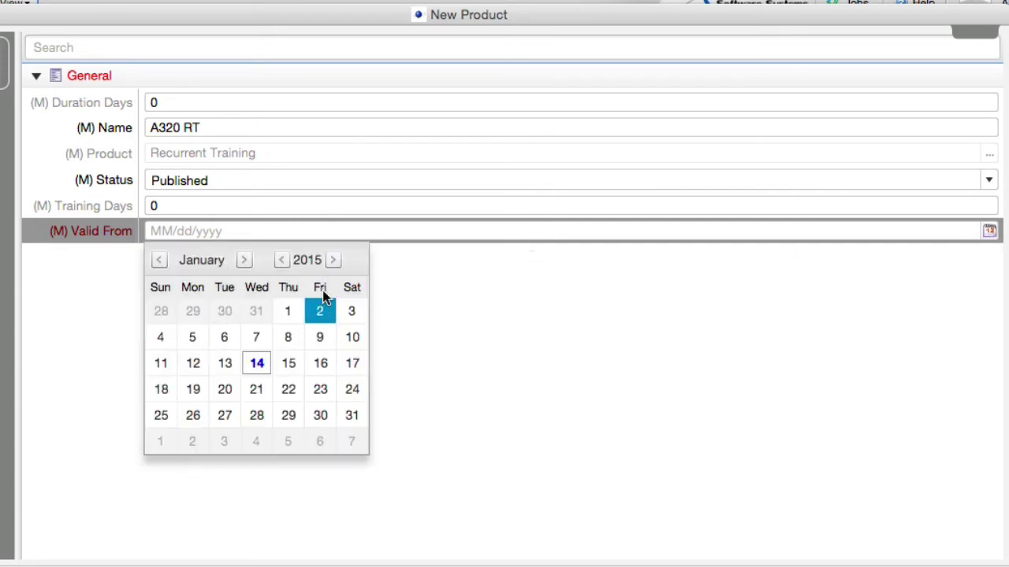
pyautogui.click(244, 261)
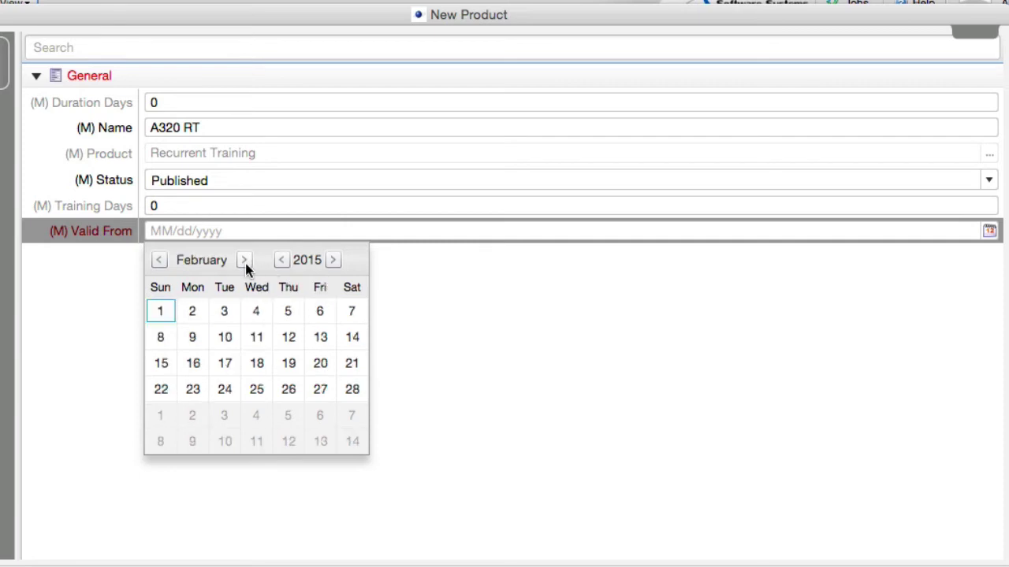
pyautogui.click(164, 311)
pyautogui.click(486, 337)
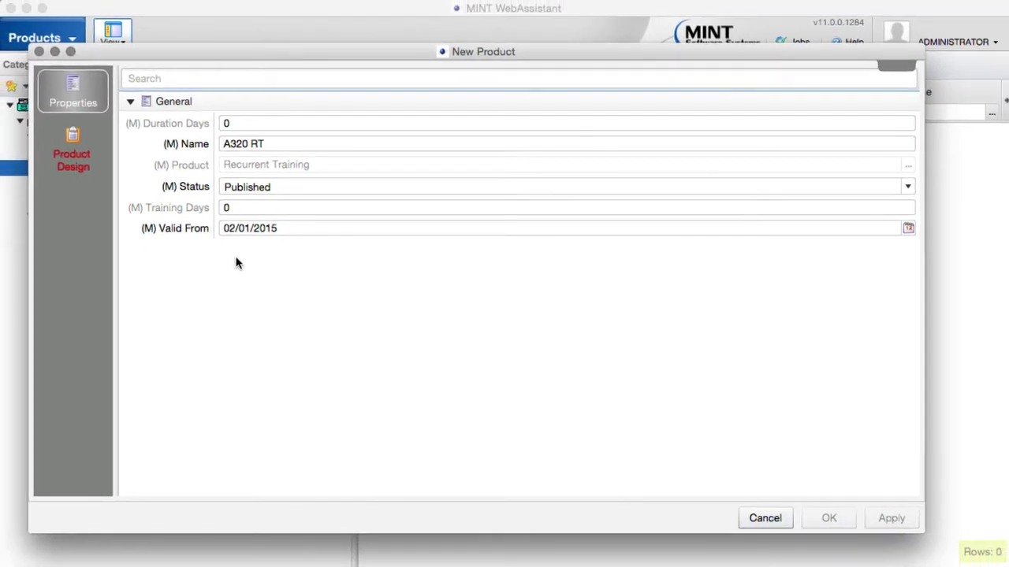
# In the product design, limit the agenda's time scale to 06:00 through 18:00.
pyautogui.click(73, 156)
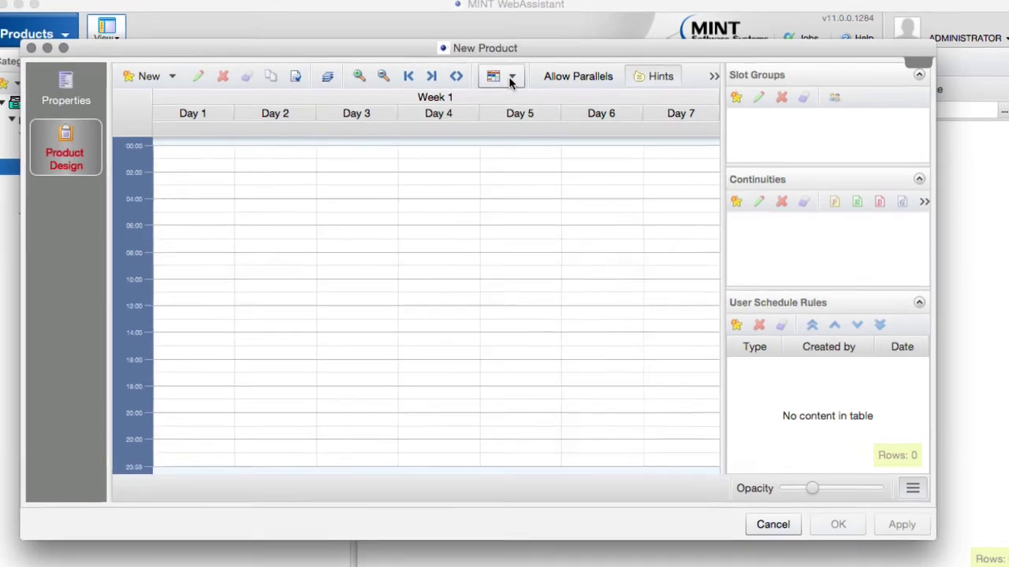
pyautogui.click(511, 78)
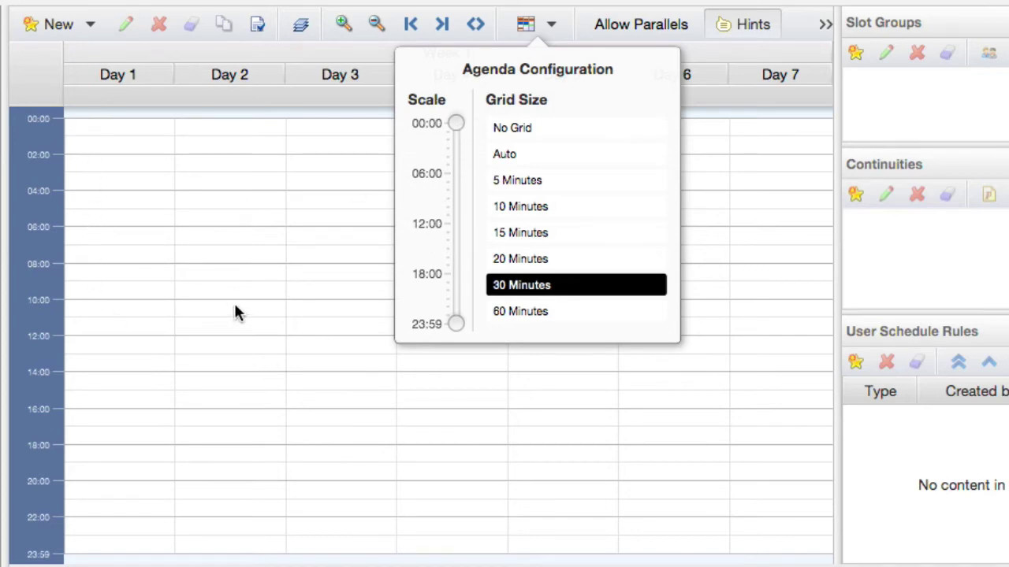
pyautogui.moveTo(453, 123); pyautogui.dragTo(450, 174)
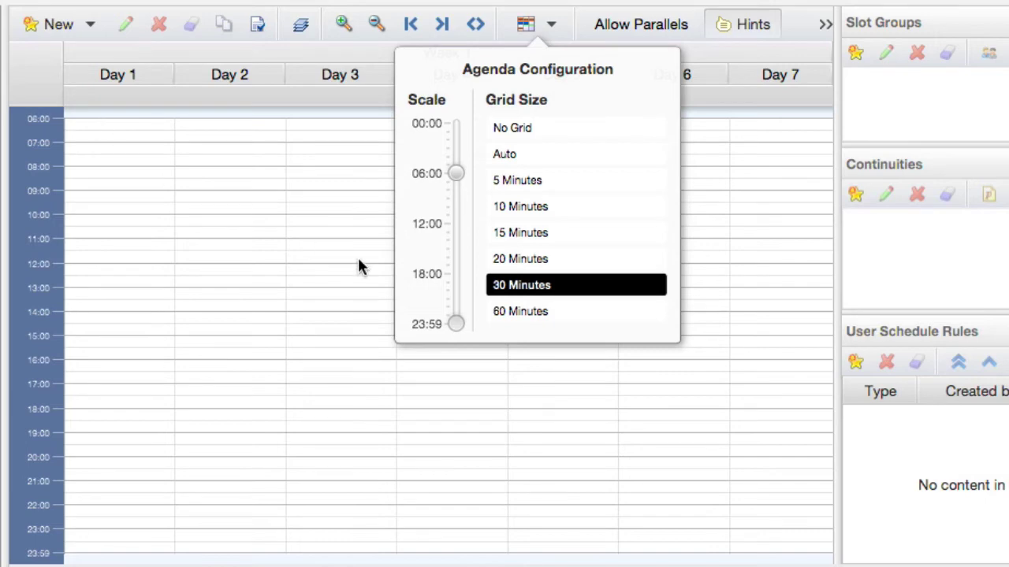
pyautogui.moveTo(455, 324); pyautogui.dragTo(455, 278)
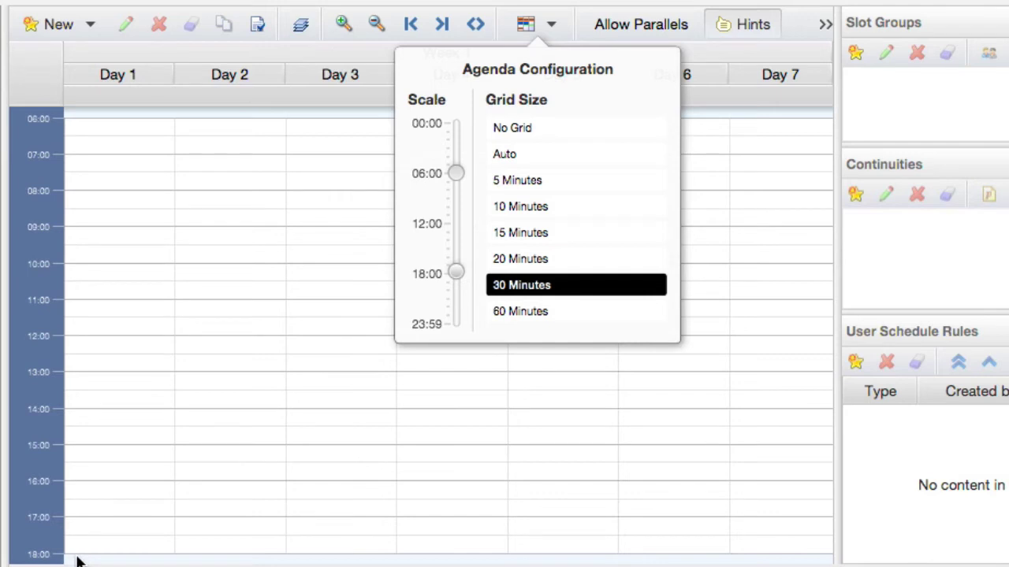
pyautogui.click(383, 447)
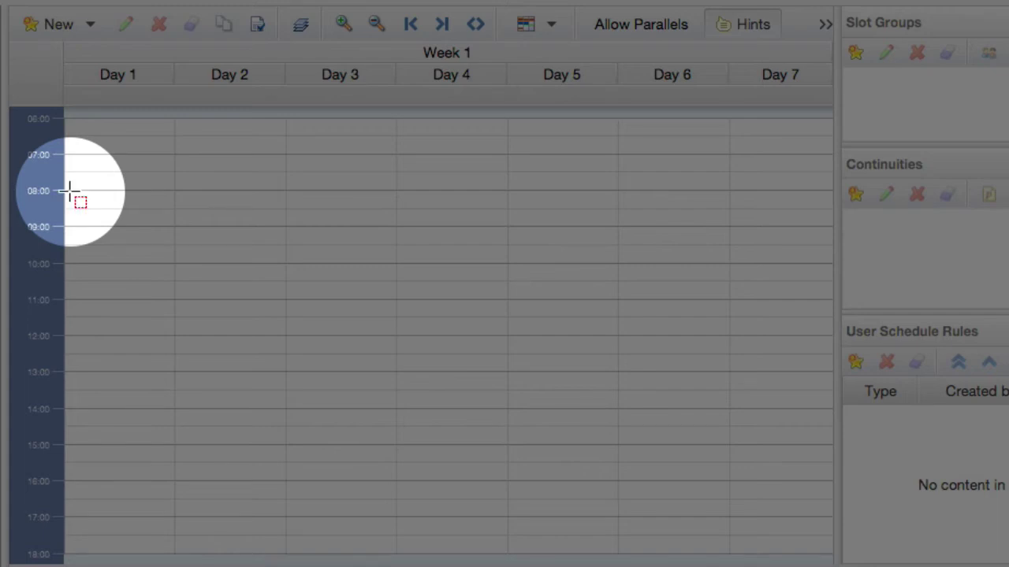
# Add a new event on Day 1 from 08:00 to 09:00 in the product's agenda.
pyautogui.moveTo(71, 194); pyautogui.dragTo(166, 221)
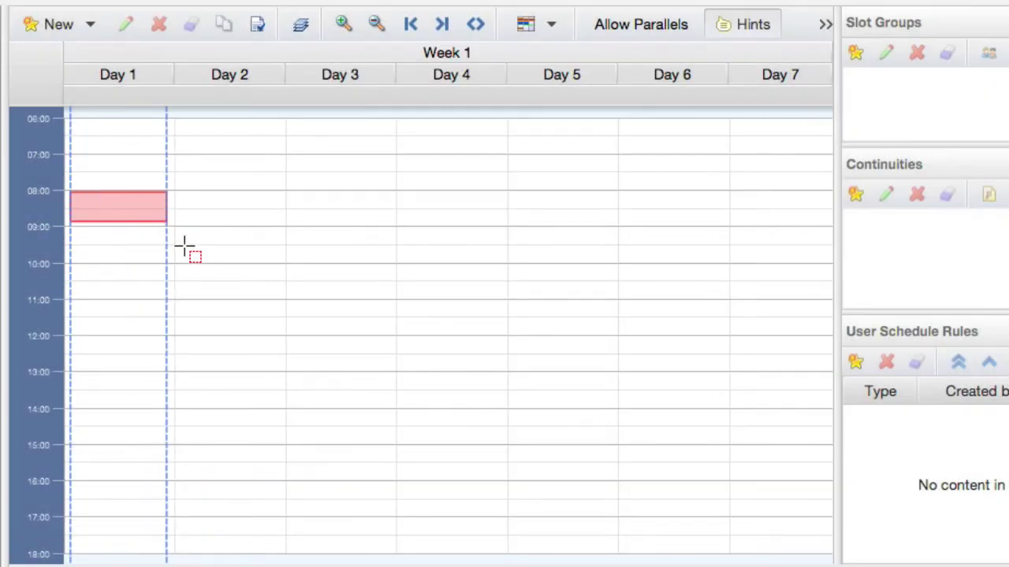
pyautogui.click(128, 209)
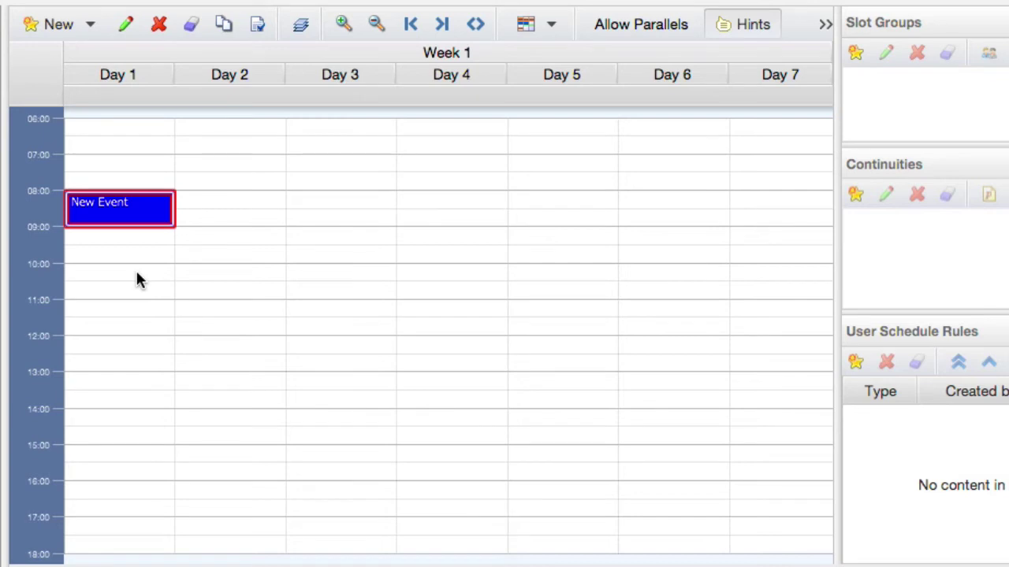
pyautogui.click(130, 214)
# Set the 08:00 event's color to yellow #ffe666 and name it BRF.
pyautogui.doubleClick(129, 214)
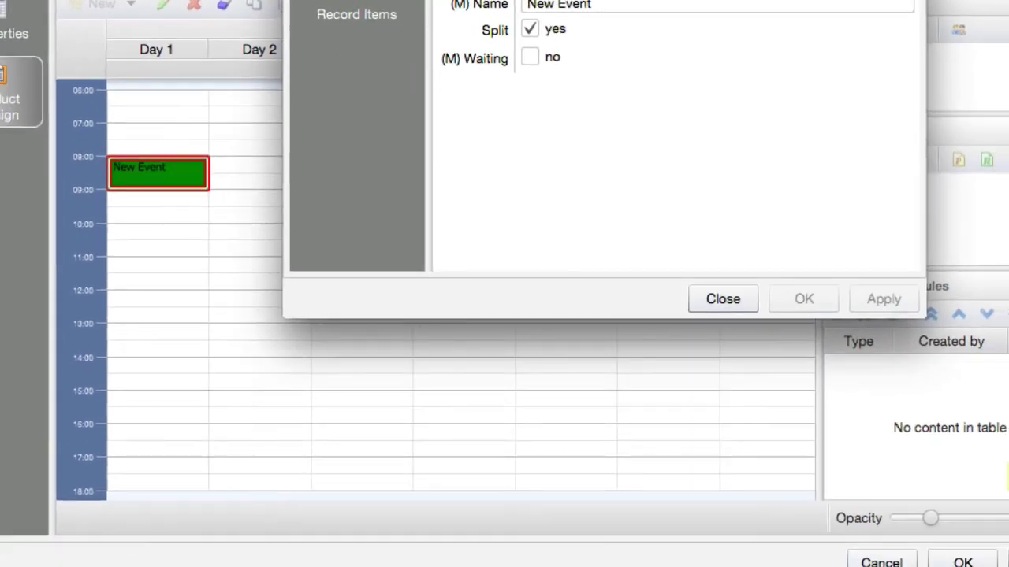
pyautogui.moveTo(397, 0); pyautogui.dragTo(337, 26)
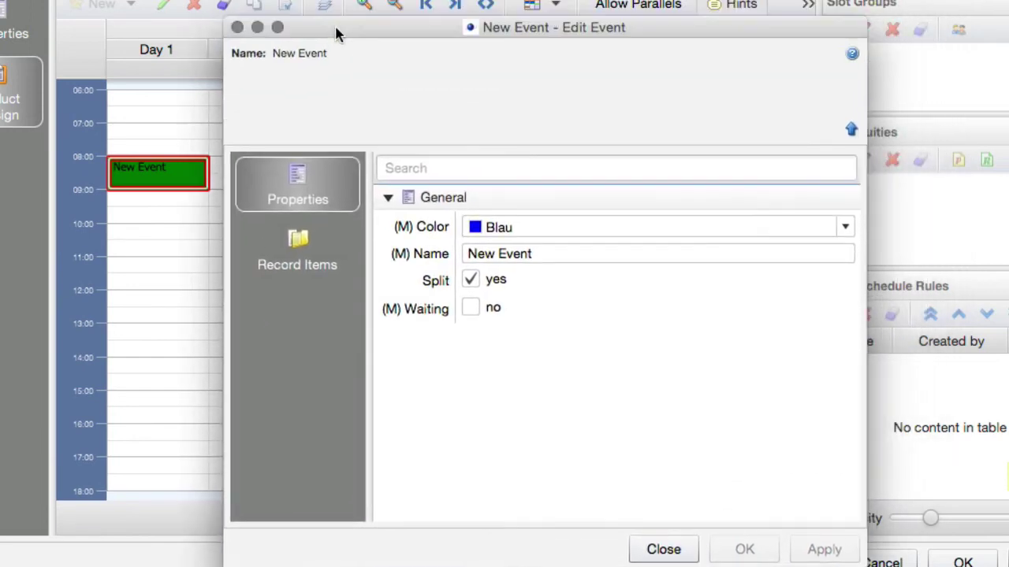
pyautogui.click(761, 229)
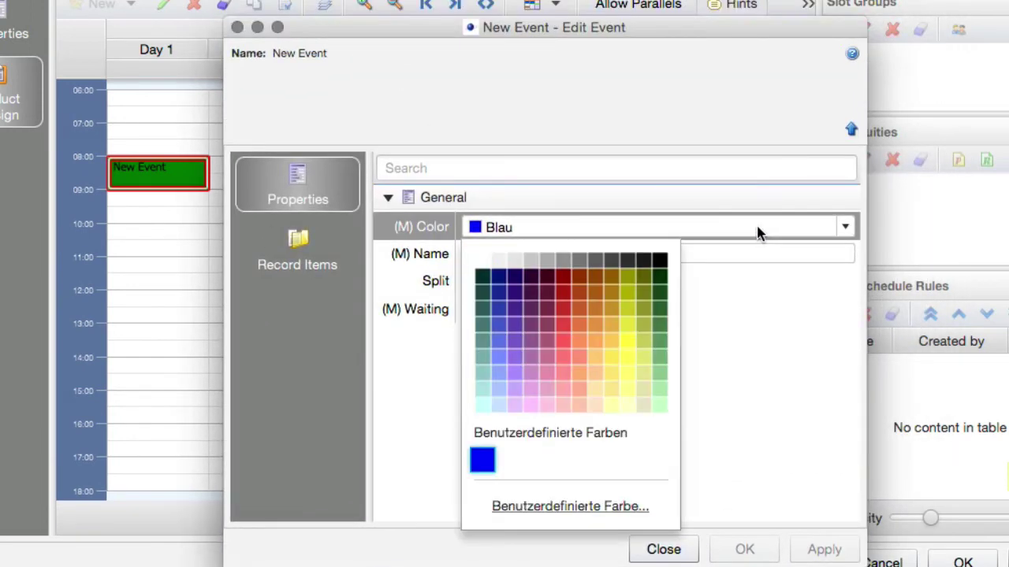
pyautogui.click(612, 359)
pyautogui.doubleClick(536, 253)
pyautogui.moveTo(472, 247); pyautogui.dragTo(455, 248)
pyautogui.write('BRF')
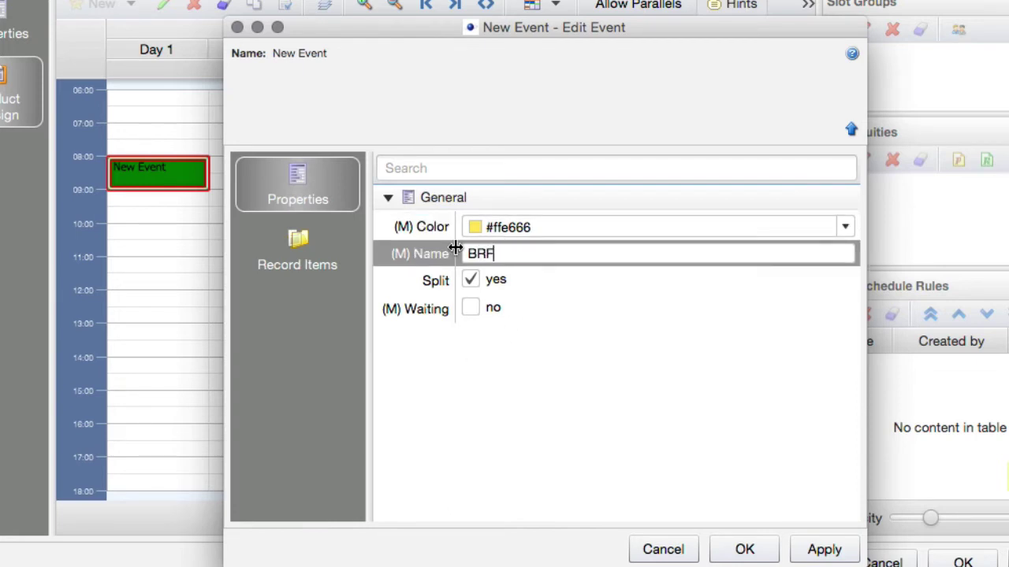
pyautogui.click(736, 549)
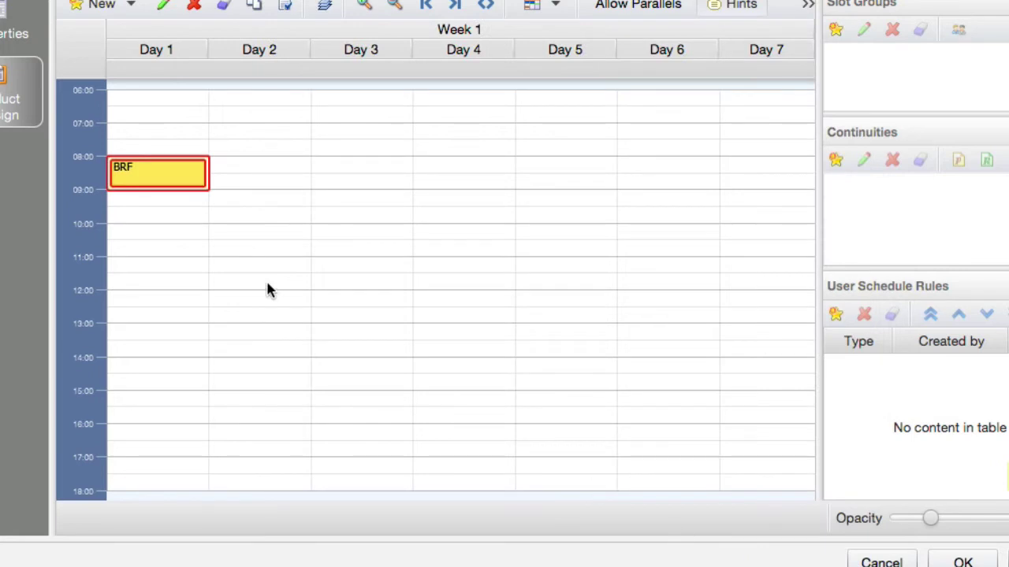
# Add an event on Day 1 from 09:00 to 13:00 and name it SIM.
pyautogui.click(111, 200)
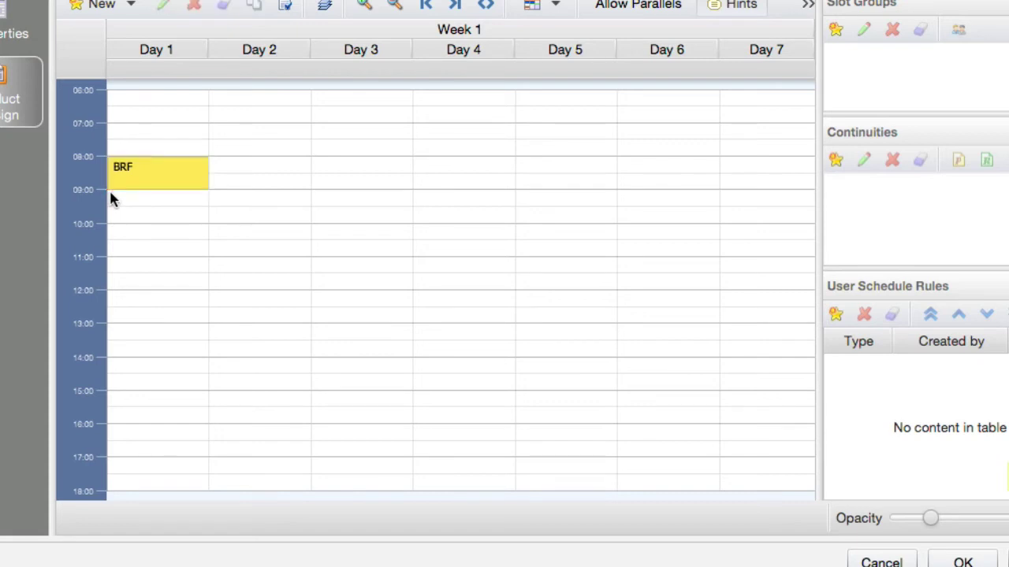
pyautogui.moveTo(110, 191); pyautogui.dragTo(204, 327)
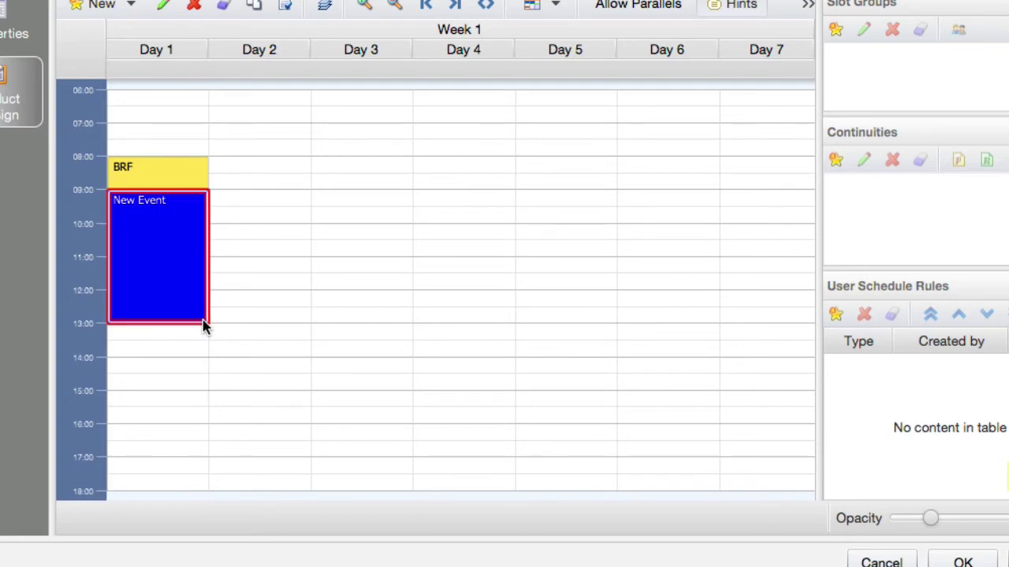
pyautogui.click(166, 251)
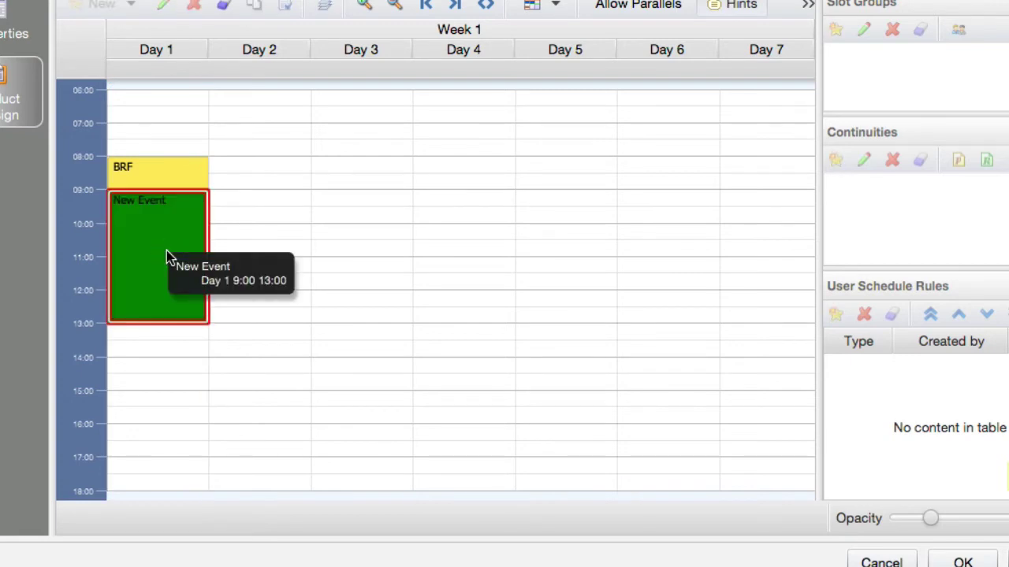
pyautogui.doubleClick(166, 251)
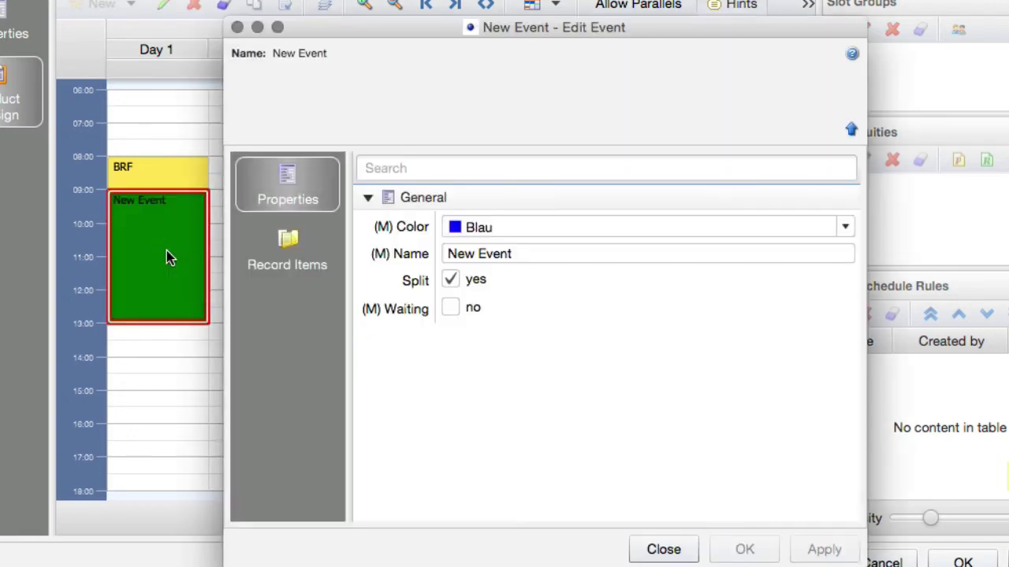
pyautogui.click(520, 253)
pyautogui.moveTo(520, 253); pyautogui.dragTo(446, 252)
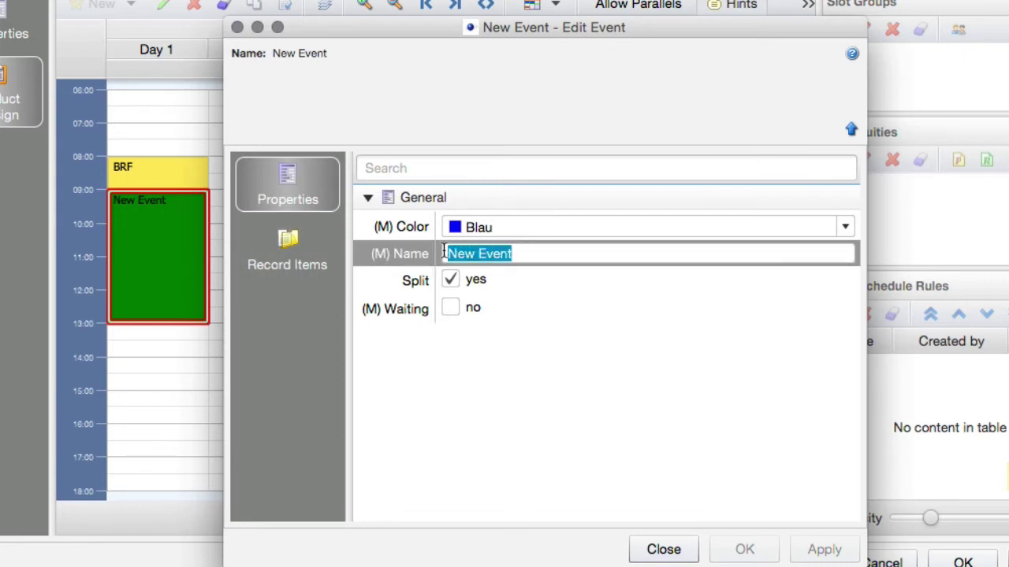
pyautogui.write('SIM')
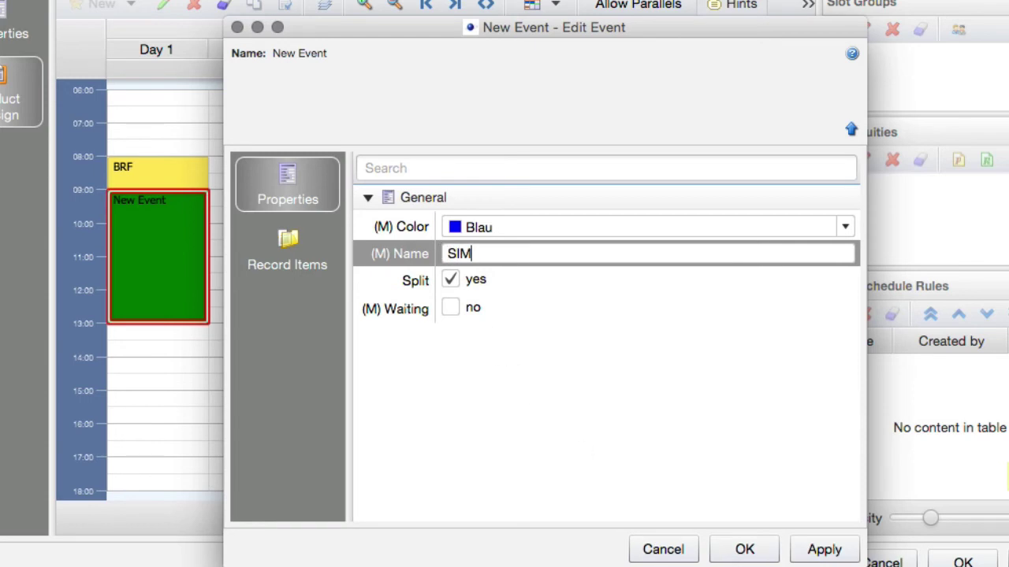
pyautogui.click(746, 550)
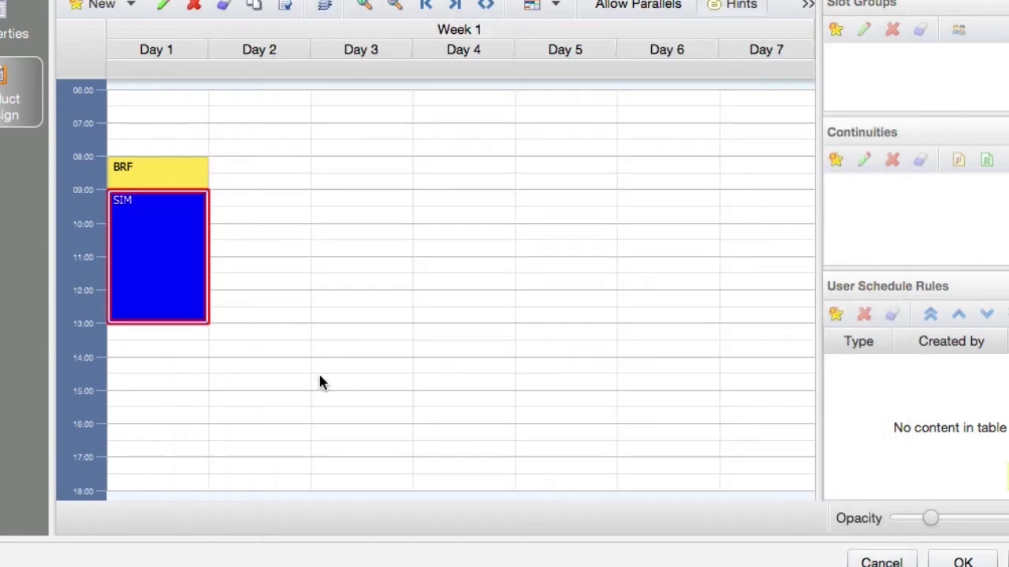
pyautogui.click(110, 334)
pyautogui.moveTo(110, 326); pyautogui.dragTo(204, 354)
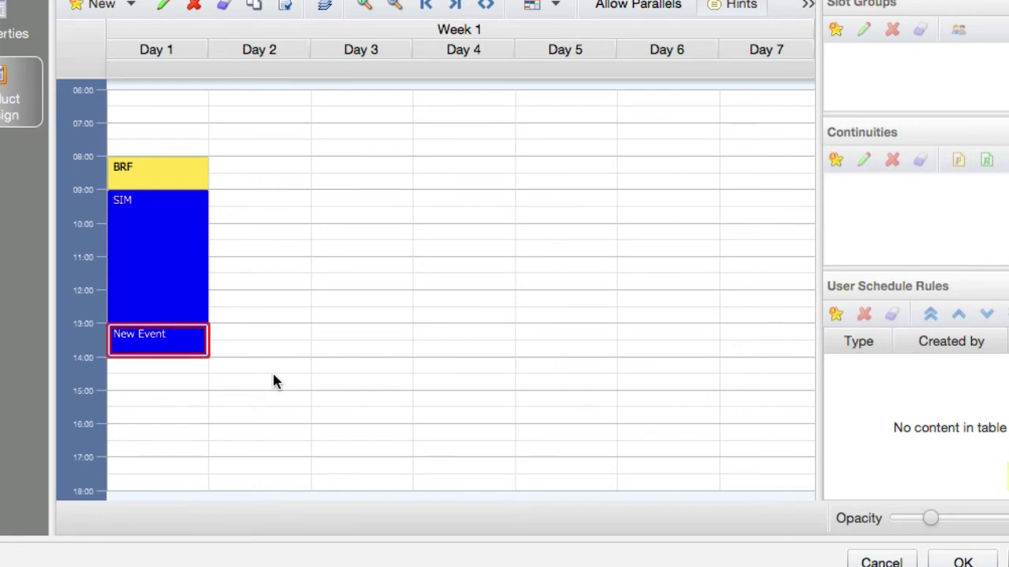
pyautogui.rightClick(157, 339)
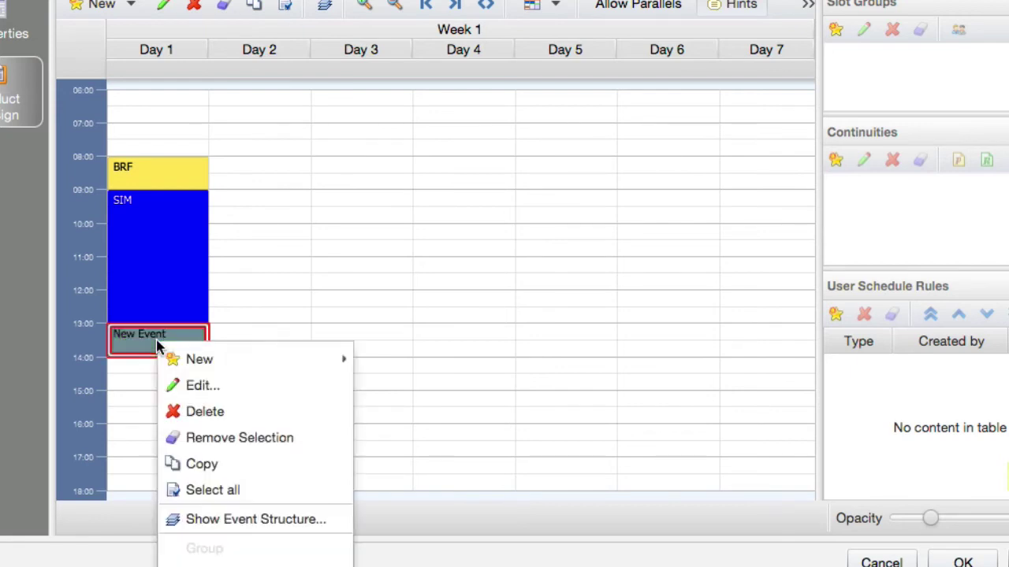
pyautogui.click(189, 410)
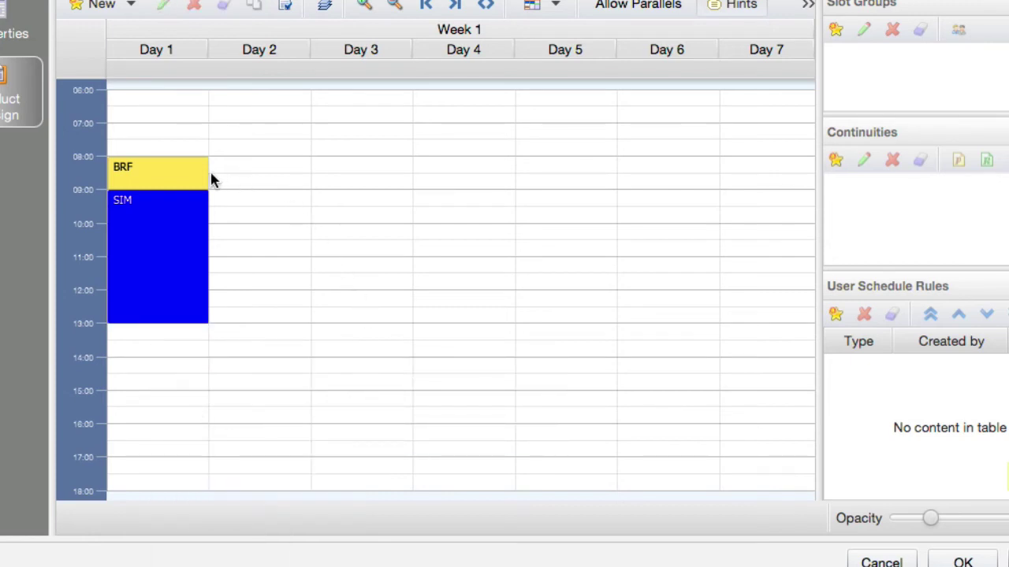
# Copy the BRF event and place the copy on Day 1 from 13:00 to 14:00, directly after SIM.
pyautogui.click(166, 167)
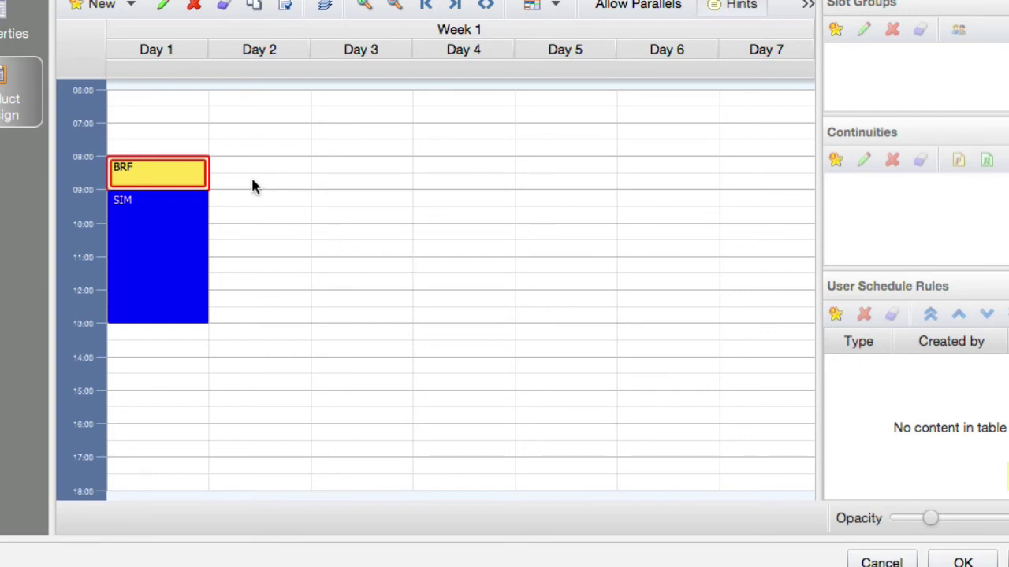
pyautogui.rightClick(192, 168)
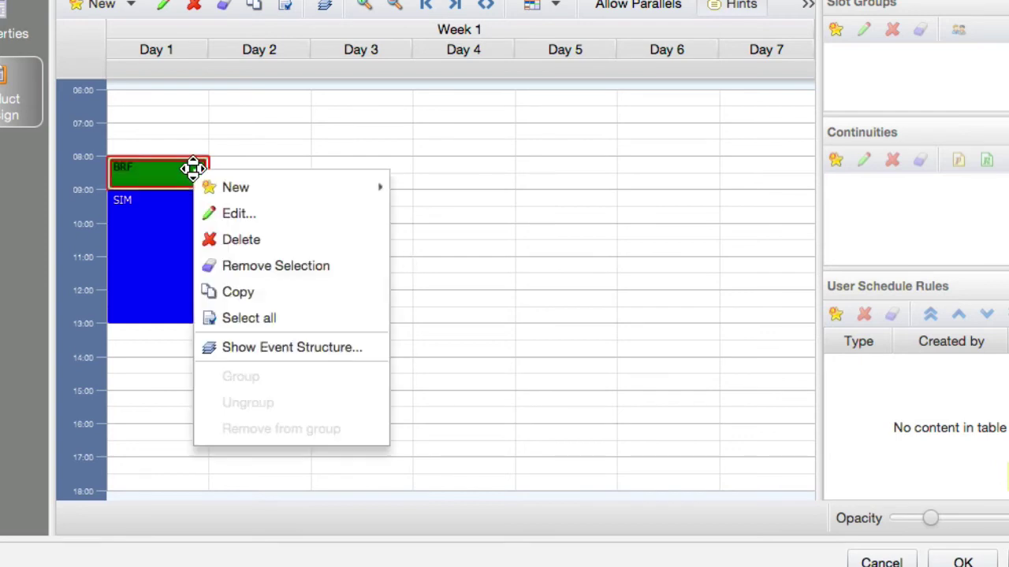
pyautogui.click(247, 292)
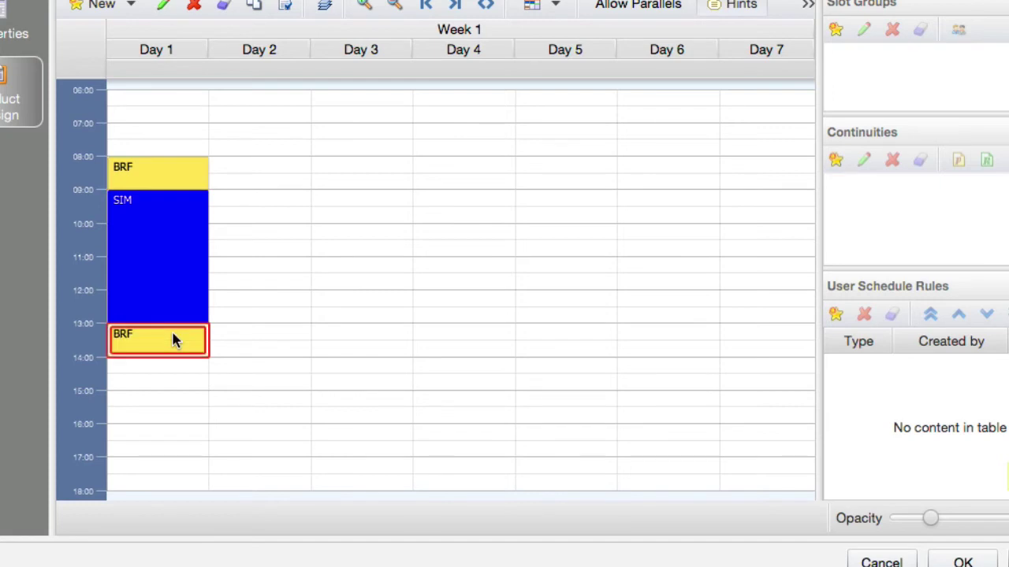
pyautogui.moveTo(175, 339)
pyautogui.mouseDown()
pyautogui.moveTo(137, 333)
pyautogui.moveTo(163, 354)
pyautogui.moveTo(155, 342)
pyautogui.mouseUp()
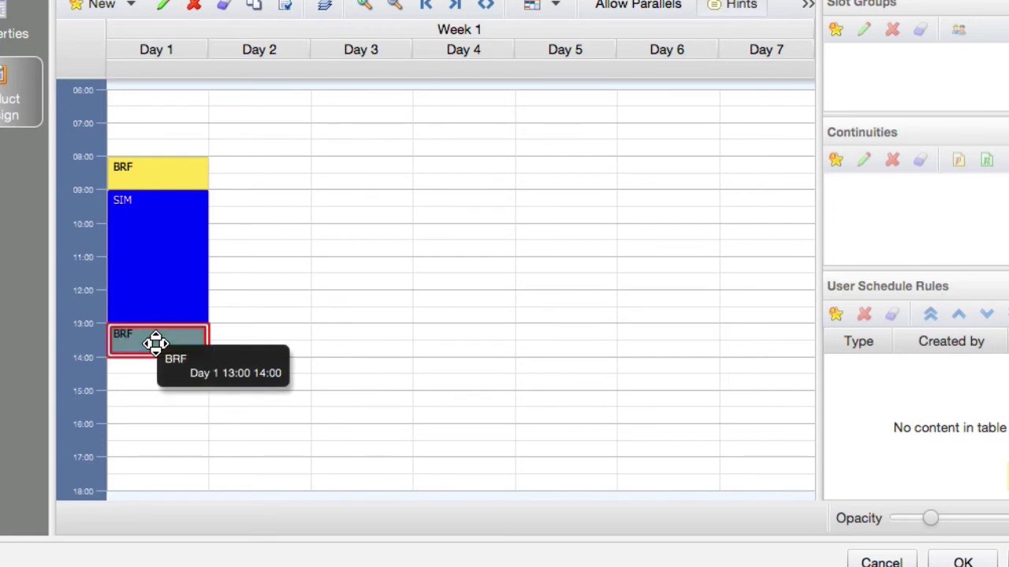
# Rename the copied event at 13:00 to DBRF and save the product without closing it.
pyautogui.doubleClick(155, 343)
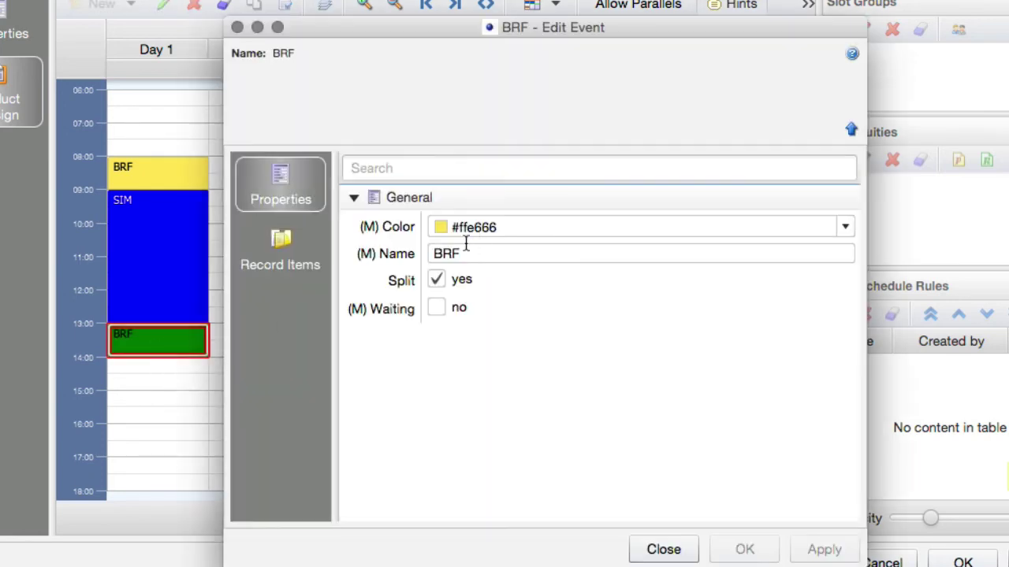
pyautogui.click(436, 253)
pyautogui.write('D')
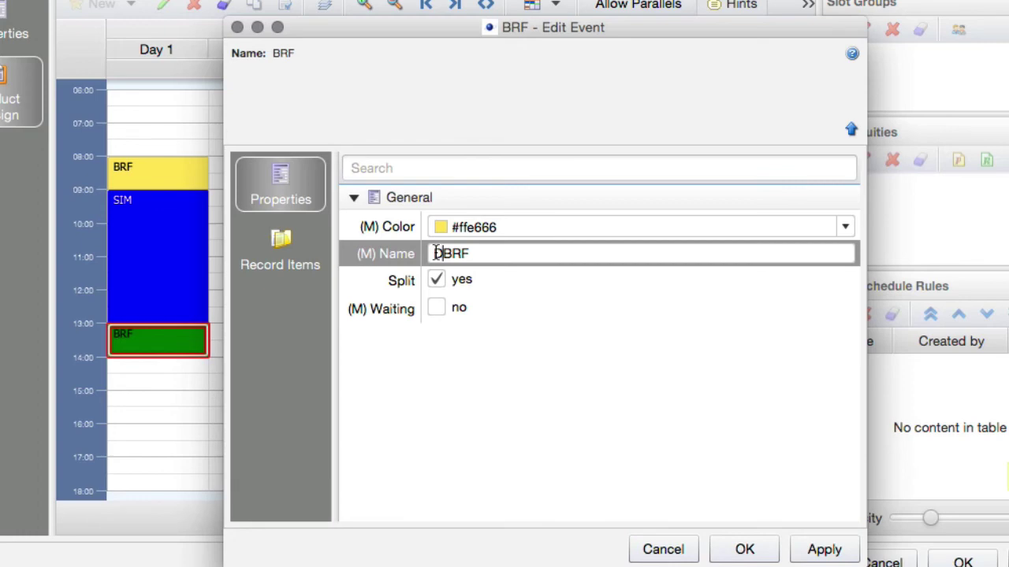
pyautogui.click(745, 549)
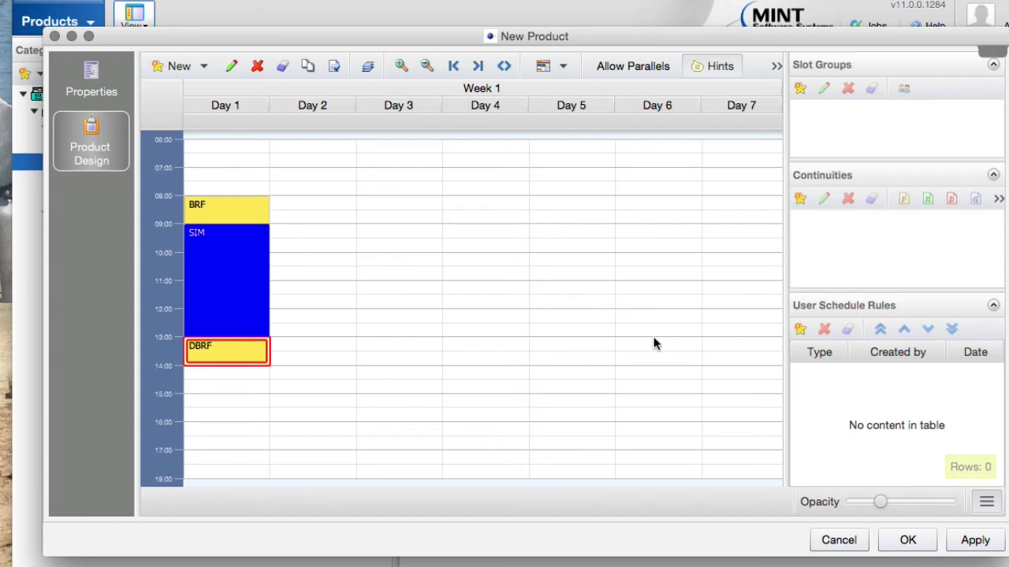
pyautogui.click(957, 544)
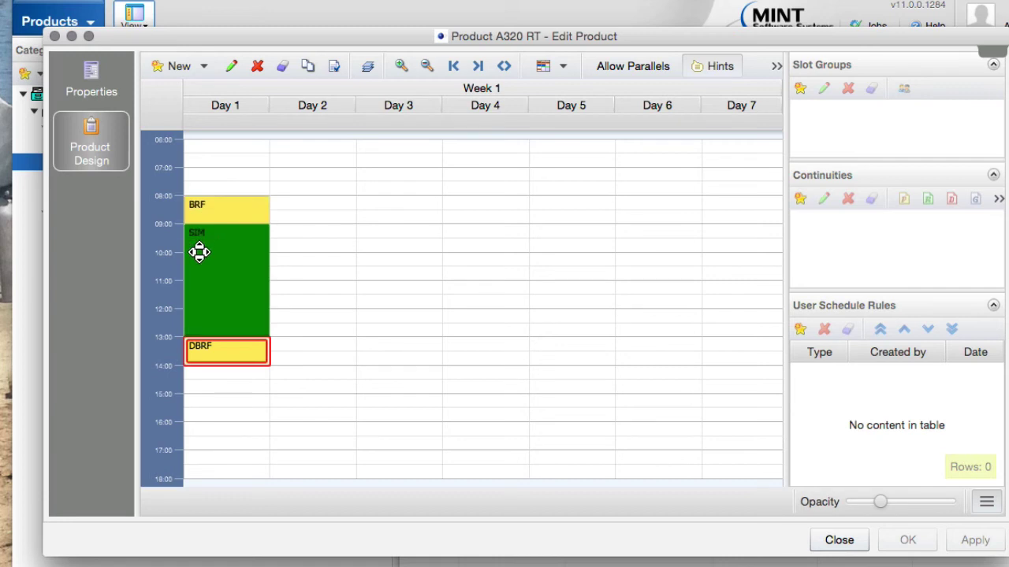
# Copy the BRF, SIM and DBRF events of Day 1 to Day 2, starting at 08:00.
pyautogui.click(207, 175)
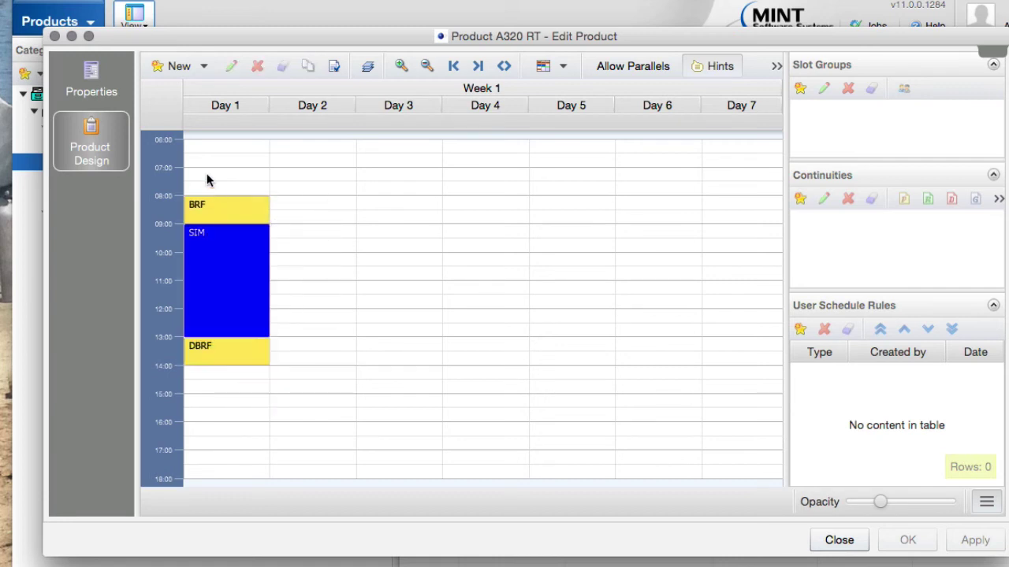
pyautogui.moveTo(206, 175); pyautogui.dragTo(259, 389)
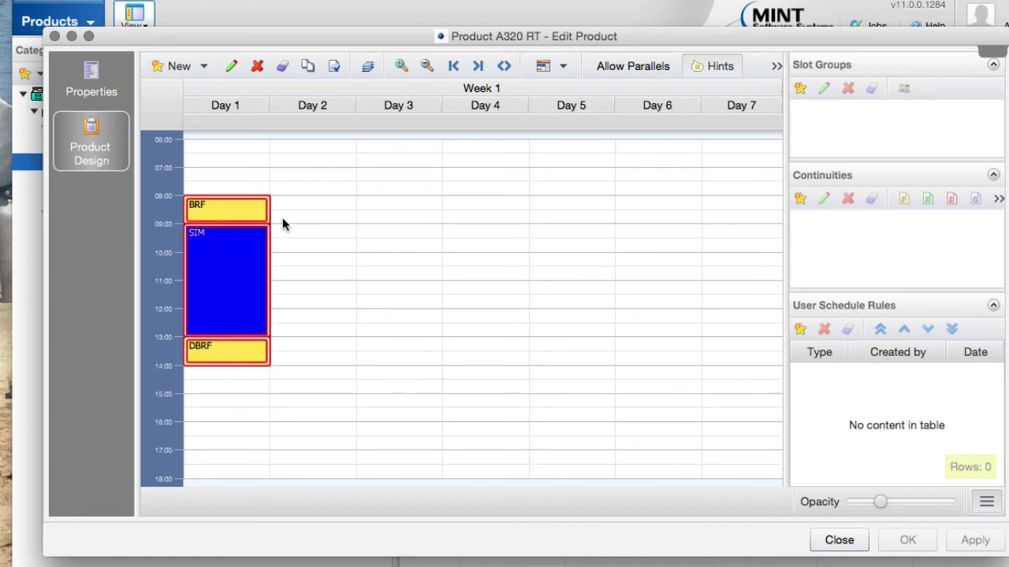
pyautogui.rightClick(248, 206)
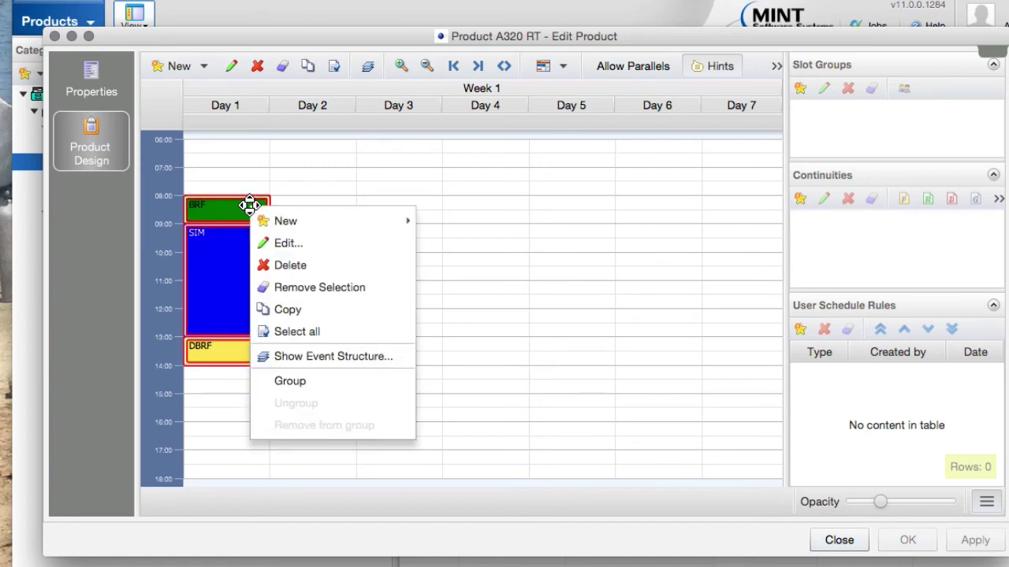
pyautogui.click(289, 309)
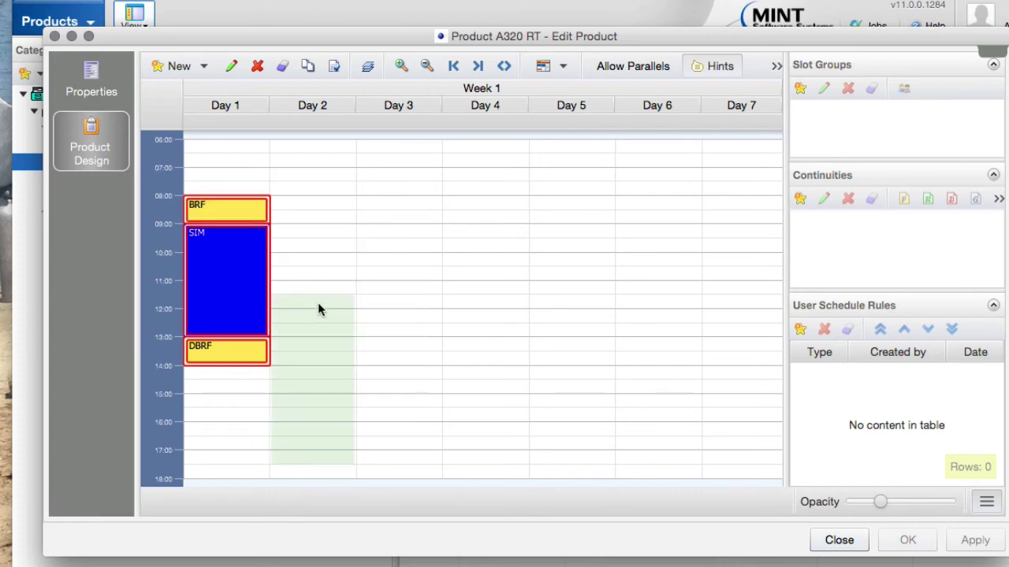
pyautogui.click(307, 205)
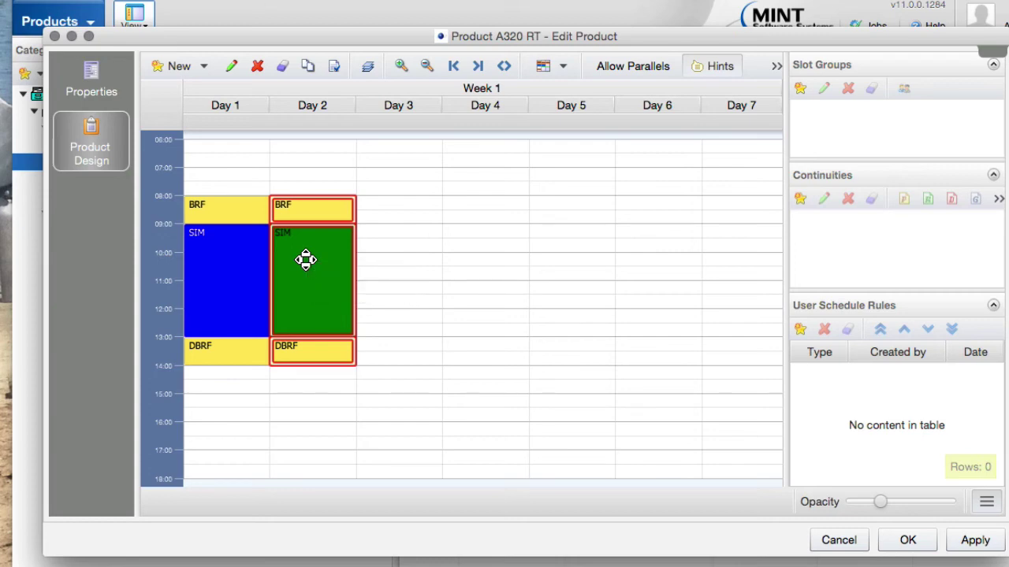
# Rename the Day 2 SIM event to LOE and set its color to red.
pyautogui.click(401, 265)
pyautogui.click(295, 254)
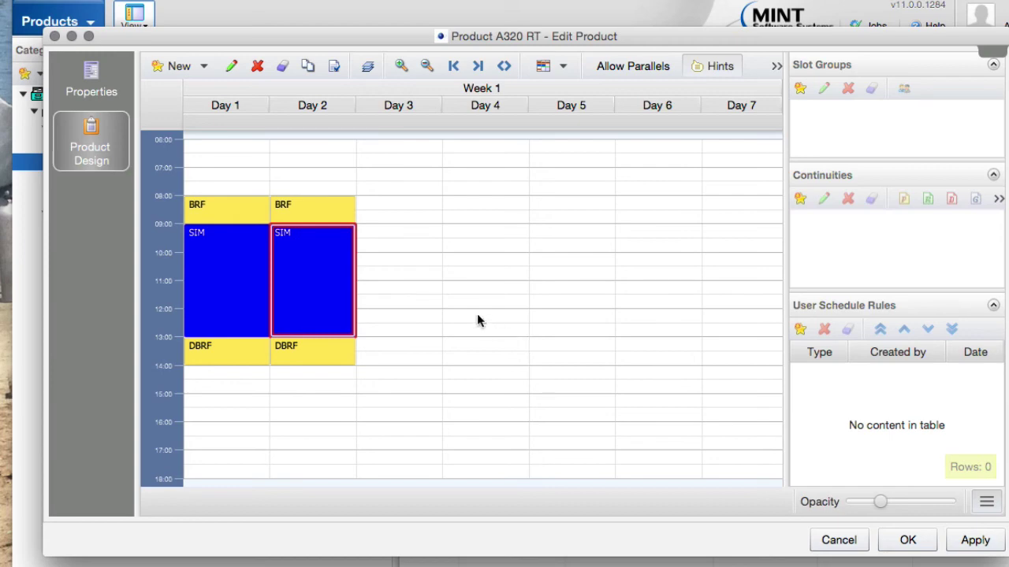
pyautogui.doubleClick(323, 274)
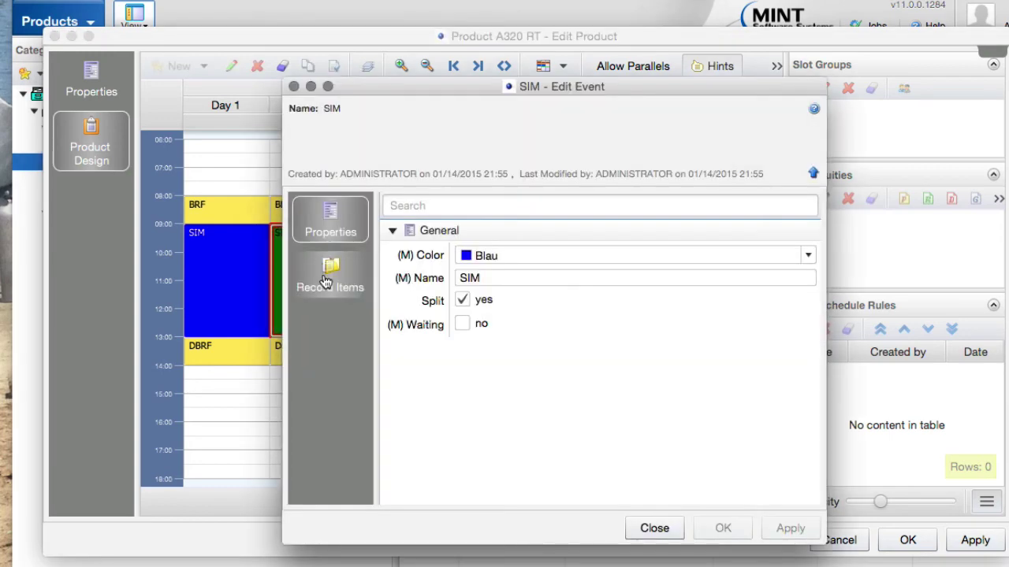
pyautogui.click(498, 279)
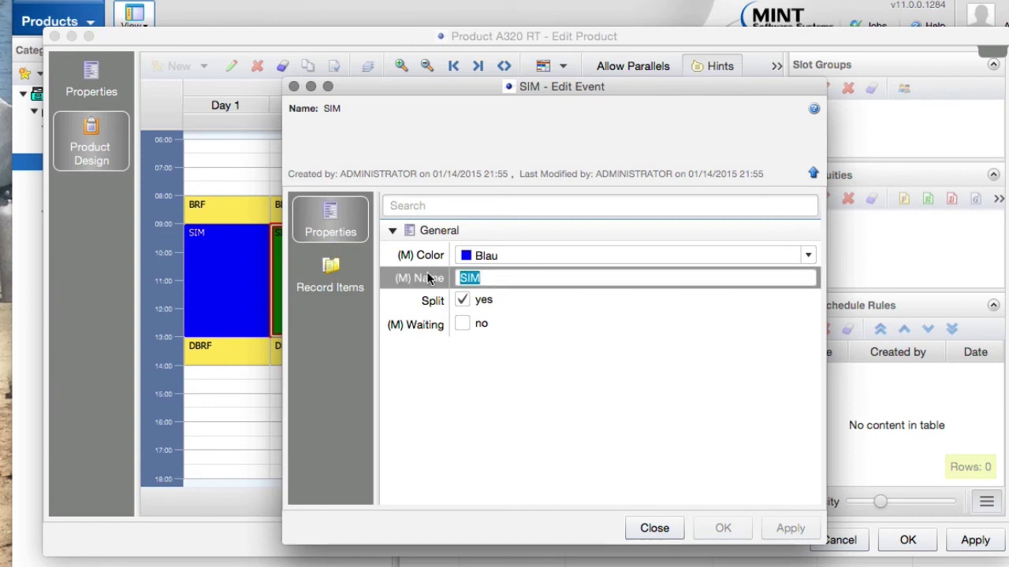
pyautogui.write('LOE')
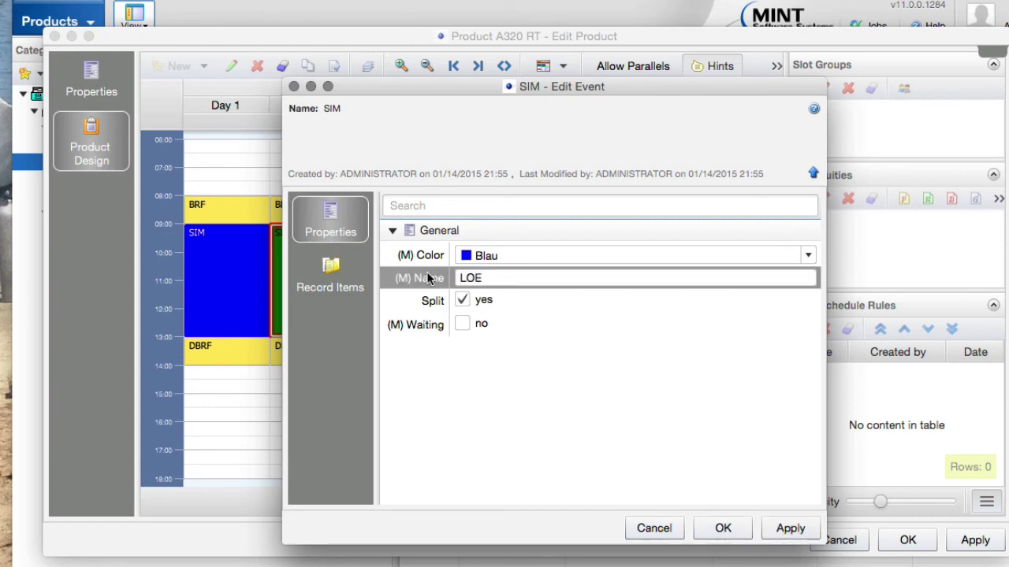
pyautogui.click(501, 256)
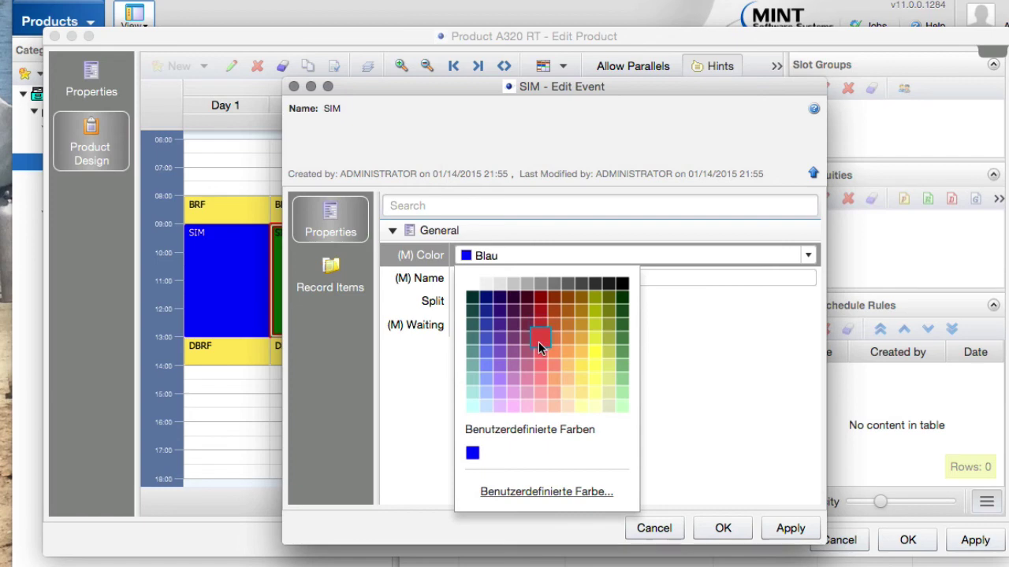
pyautogui.click(539, 339)
pyautogui.press('Return')
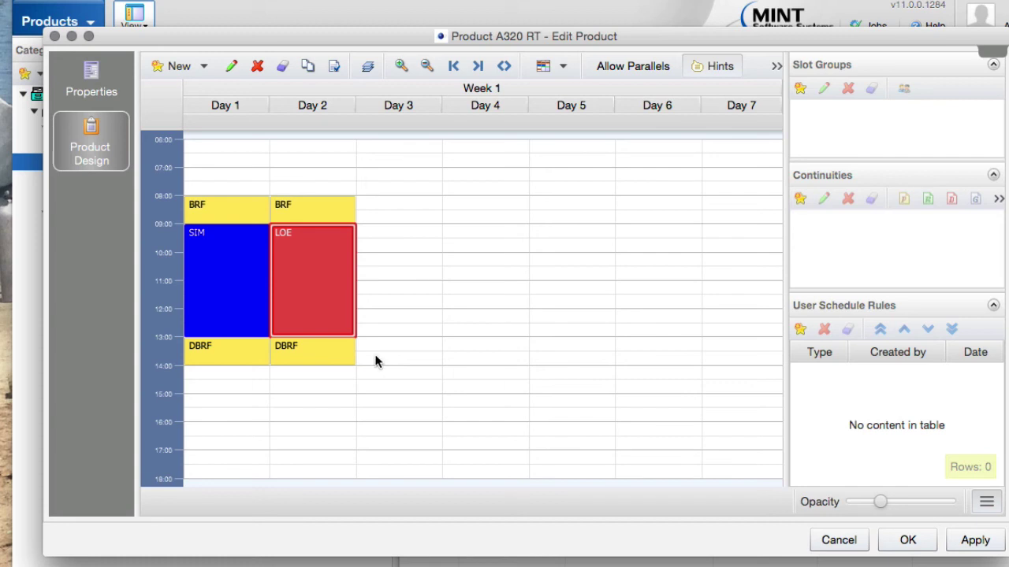
# Copy the BRF, LOE and DBRF events of Day 2 to Day 4, starting at 08:00.
pyautogui.moveTo(288, 183); pyautogui.dragTo(329, 408)
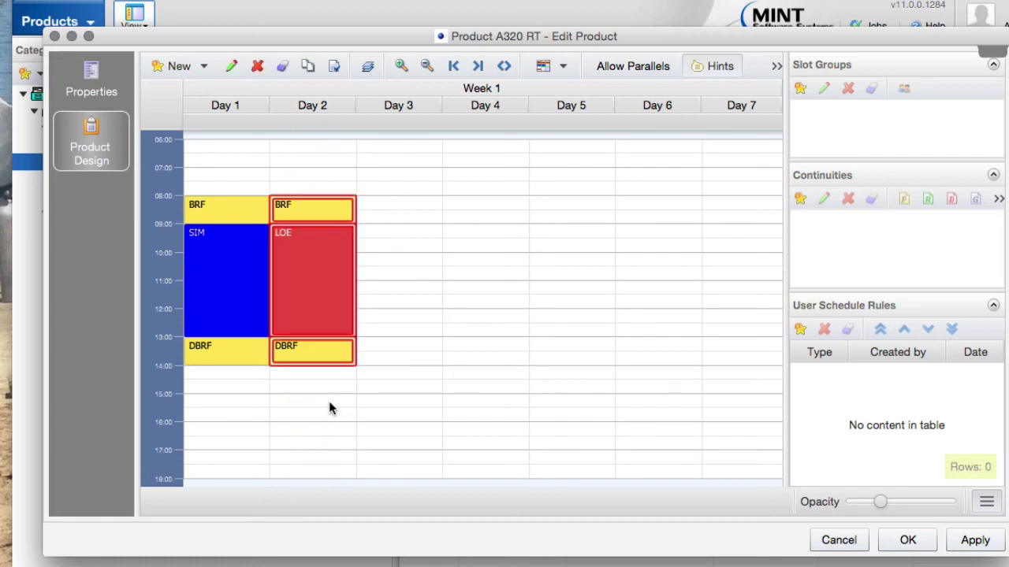
pyautogui.rightClick(319, 272)
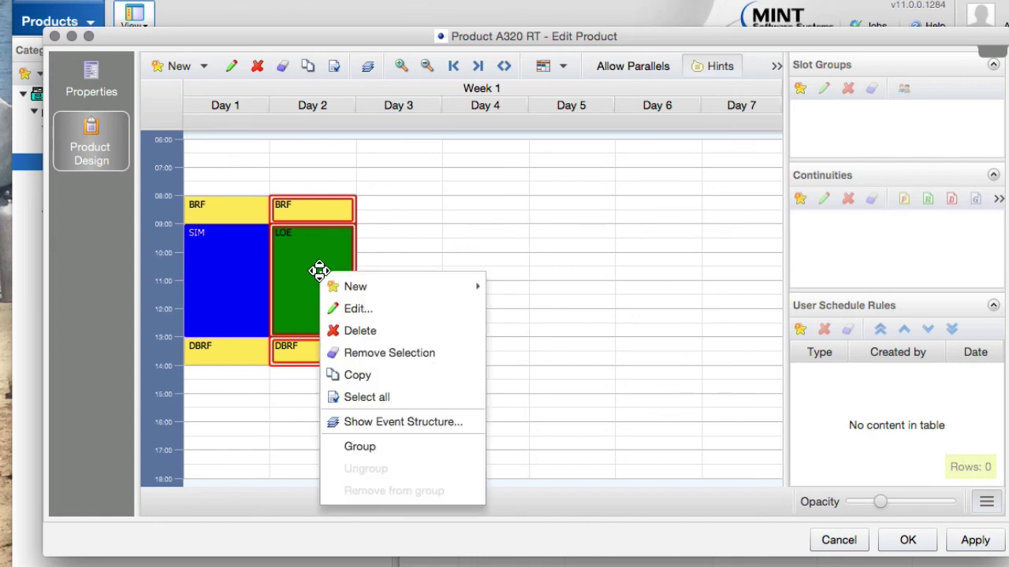
pyautogui.click(362, 374)
pyautogui.click(452, 200)
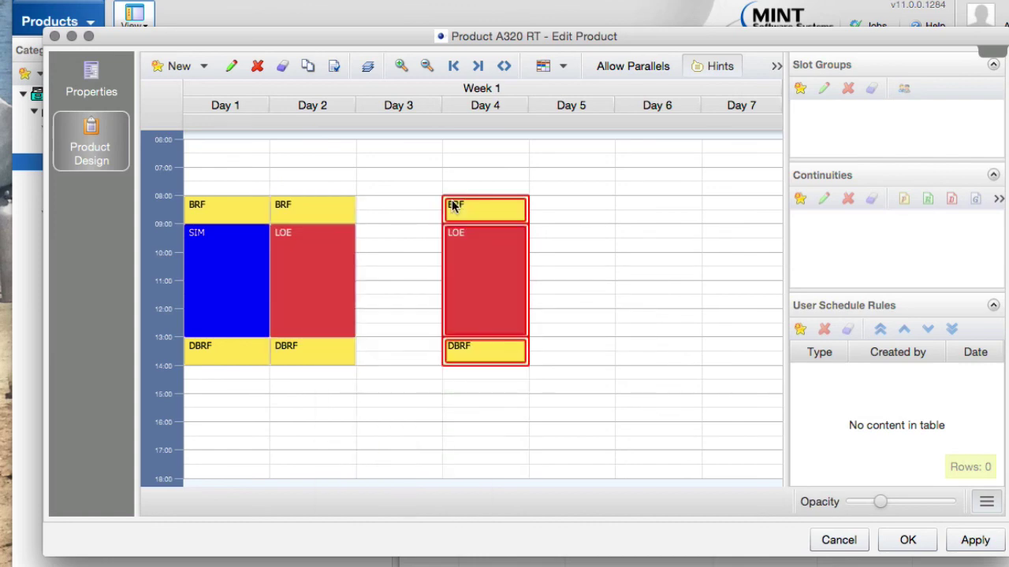
pyautogui.click(573, 283)
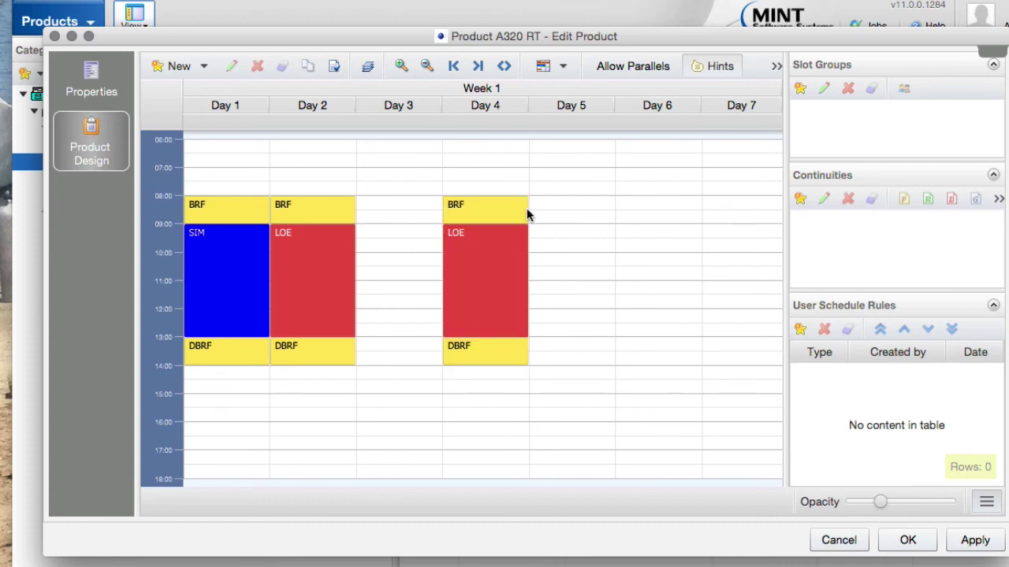
# Bulk-edit the three Day 4 events, setting their color to bright green and their name to Any Event.
pyautogui.click(455, 198)
pyautogui.moveTo(463, 178); pyautogui.dragTo(495, 383)
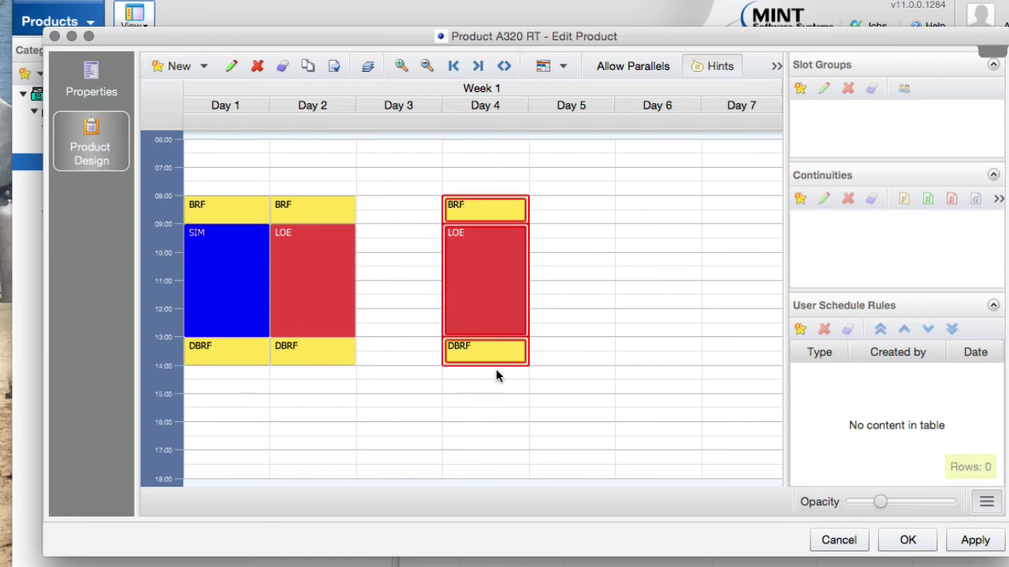
pyautogui.rightClick(473, 263)
pyautogui.click(505, 303)
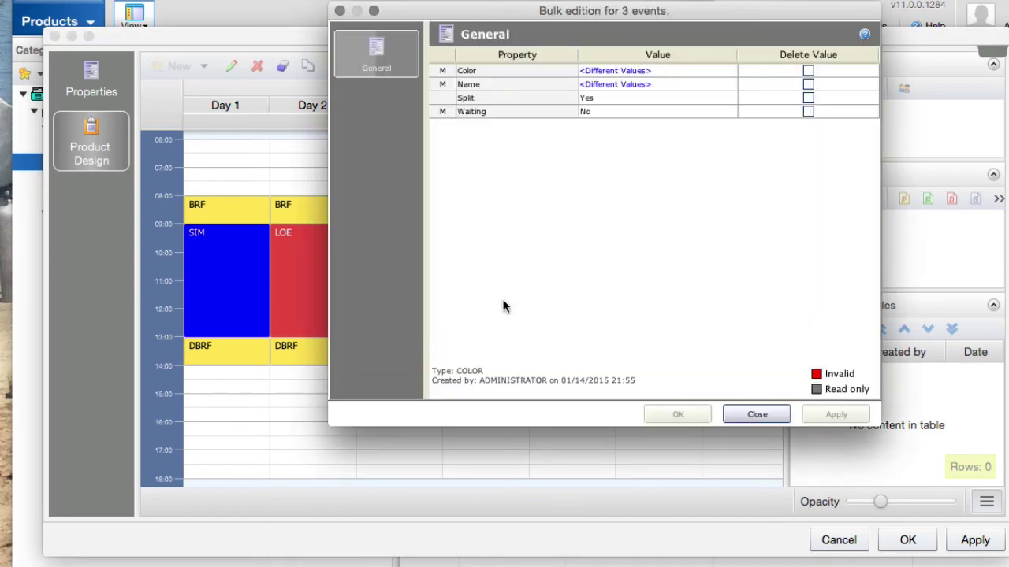
pyautogui.moveTo(528, 26); pyautogui.dragTo(407, 119)
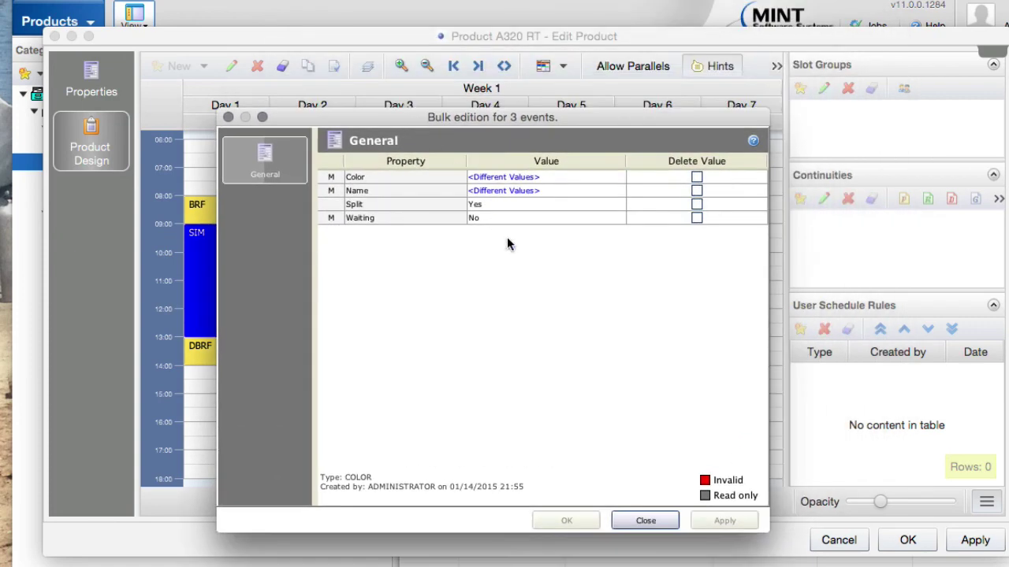
pyautogui.click(556, 178)
pyautogui.click(606, 178)
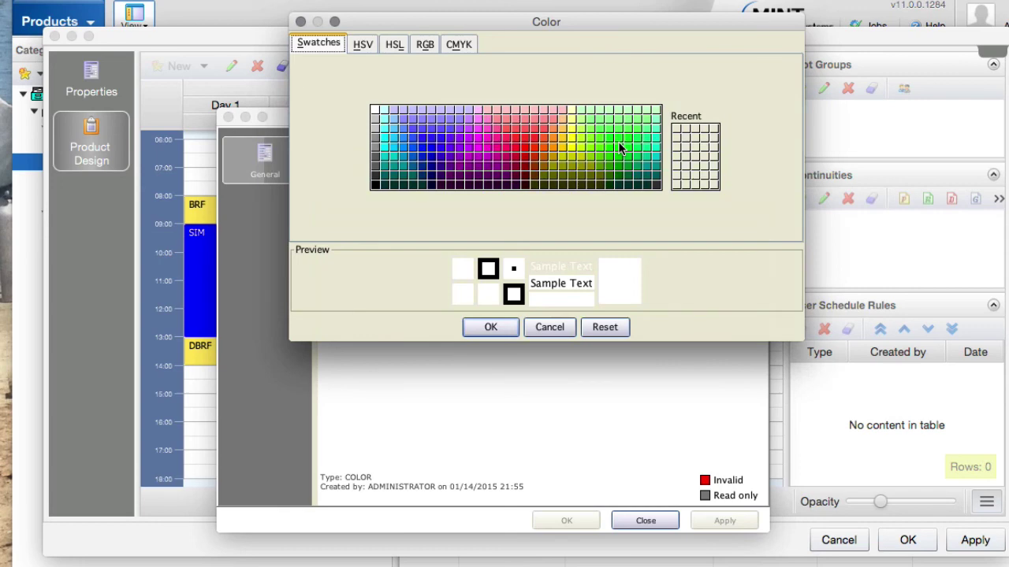
pyautogui.click(619, 148)
pyautogui.click(495, 328)
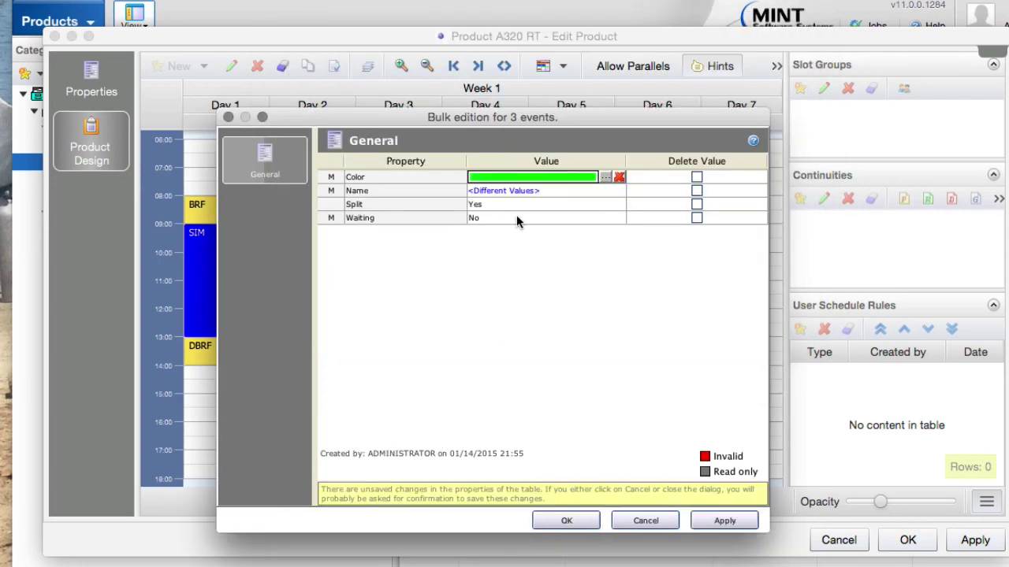
pyautogui.click(547, 191)
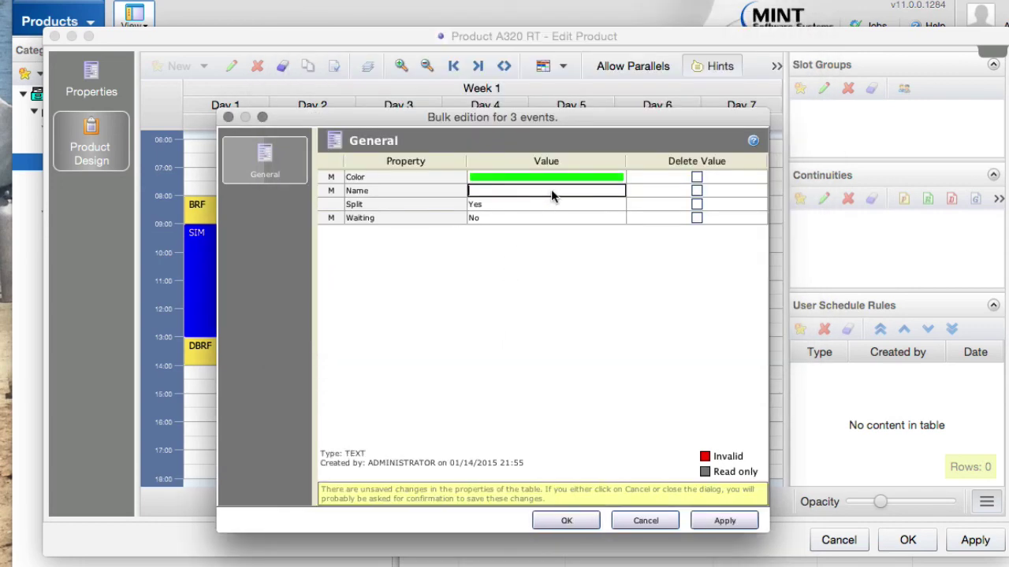
pyautogui.write('Any Event')
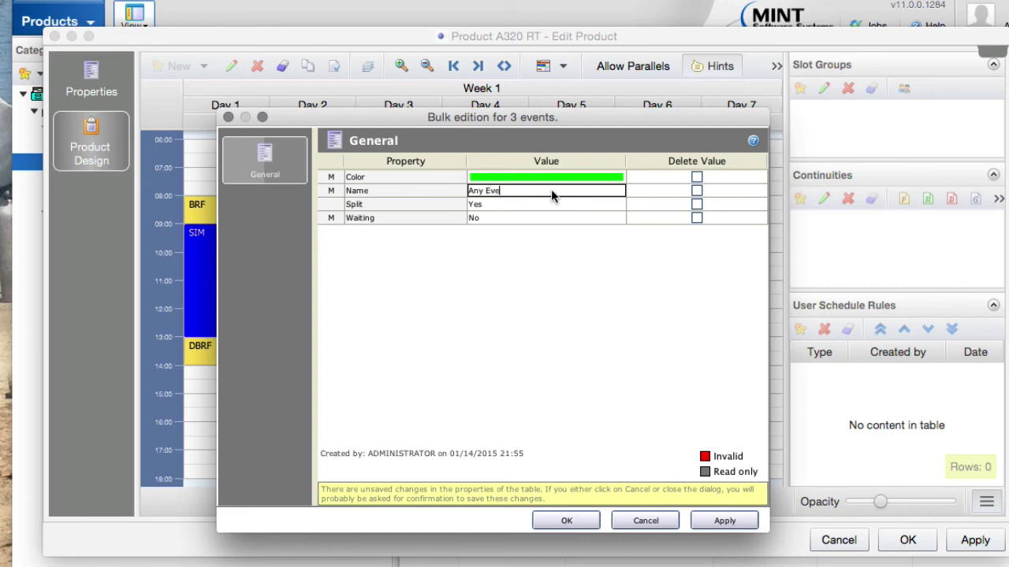
pyautogui.click(566, 520)
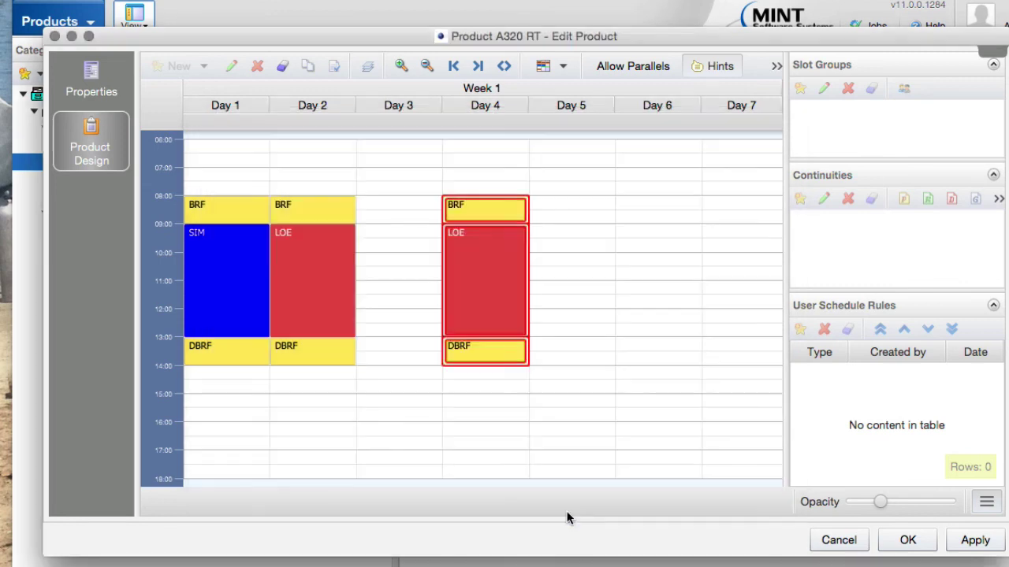
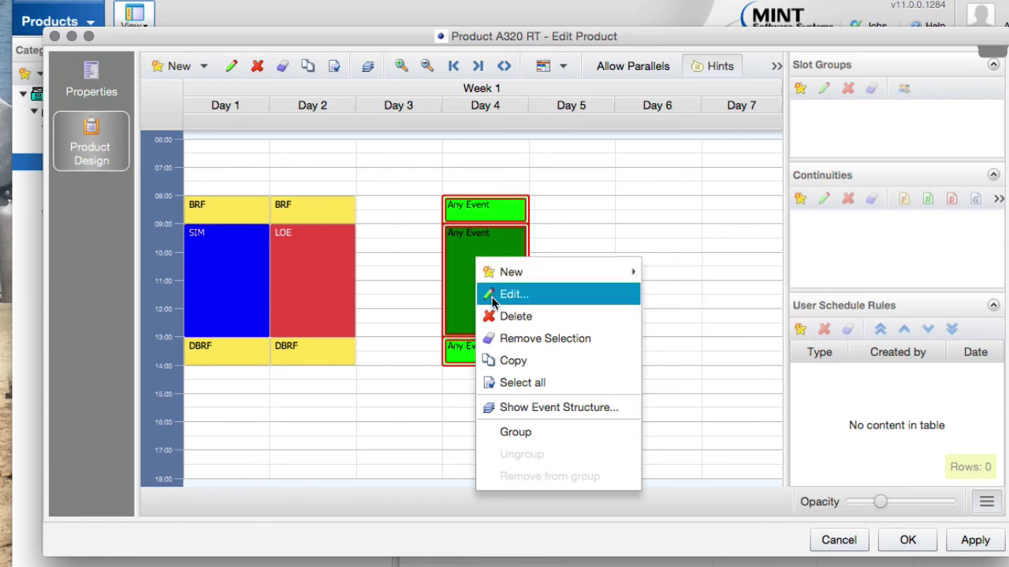
# Delete the three copied events on Day 4.
pyautogui.click(516, 316)
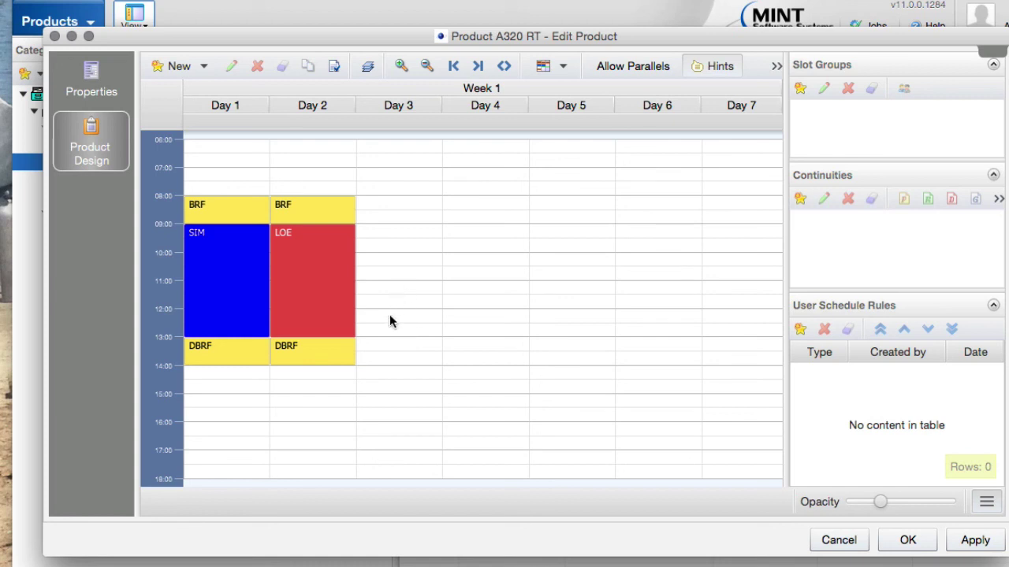
pyautogui.scroll(-4, 389, 315)
pyautogui.scroll(4, 398, 225)
pyautogui.scroll(-3, 399, 309)
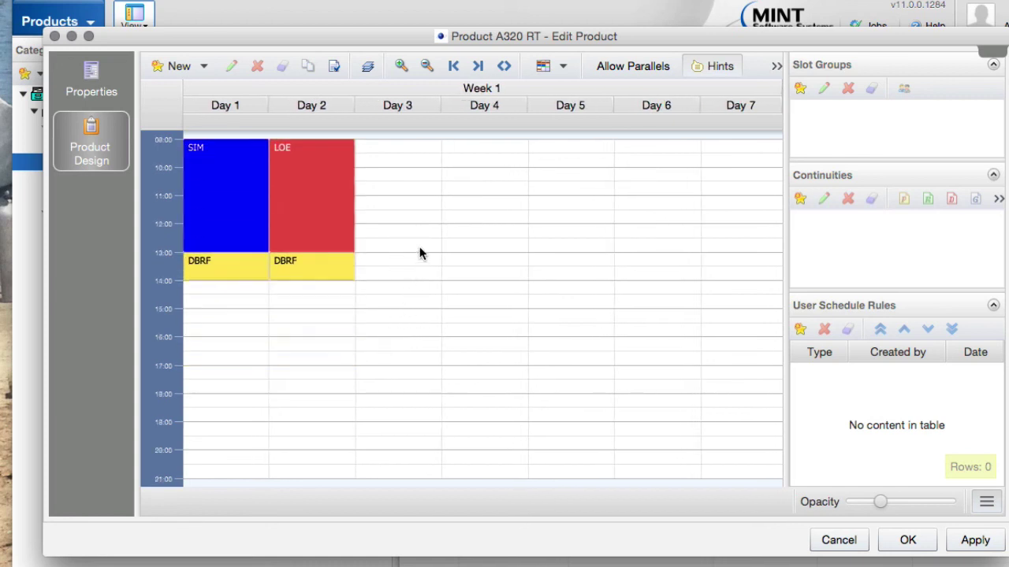
pyautogui.scroll(3, 419, 252)
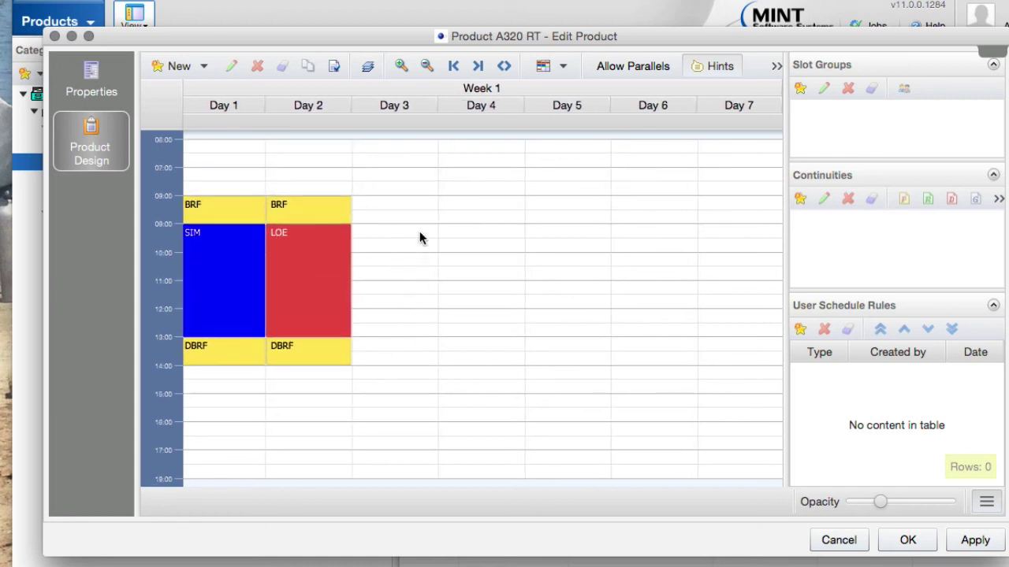
pyautogui.scroll(-3, 419, 212)
pyautogui.scroll(3, 419, 213)
pyautogui.scroll(1, 416, 341)
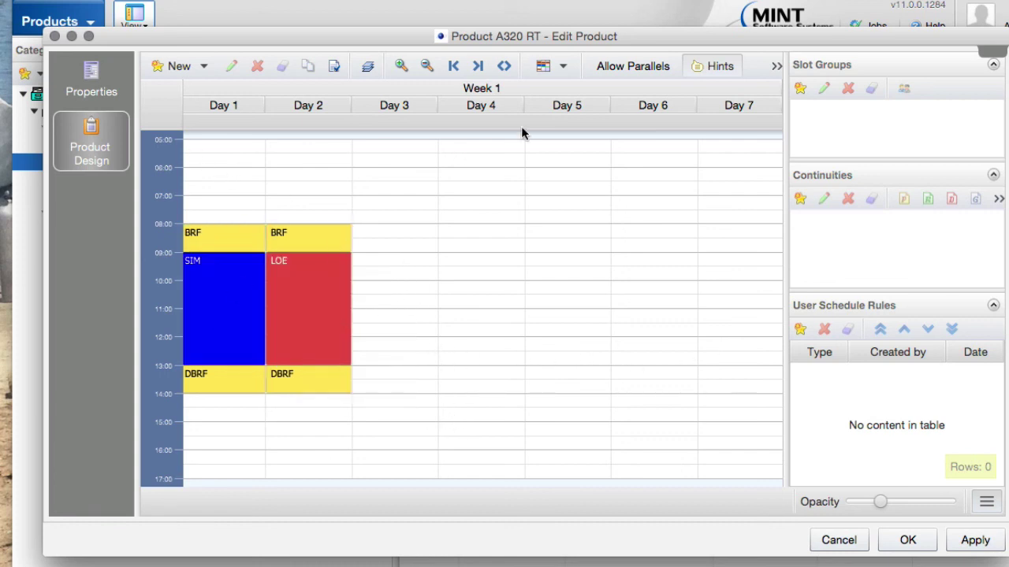
# Extend the agenda scale to cover the full day from 00:00 to 23:59.
pyautogui.click(563, 67)
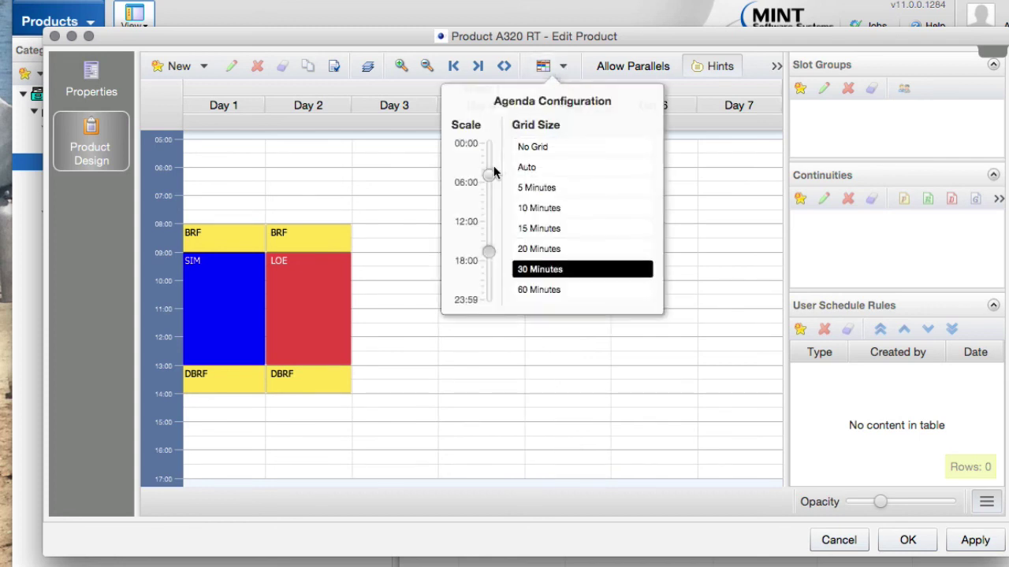
pyautogui.moveTo(490, 176); pyautogui.dragTo(489, 143)
pyautogui.moveTo(486, 251); pyautogui.dragTo(489, 303)
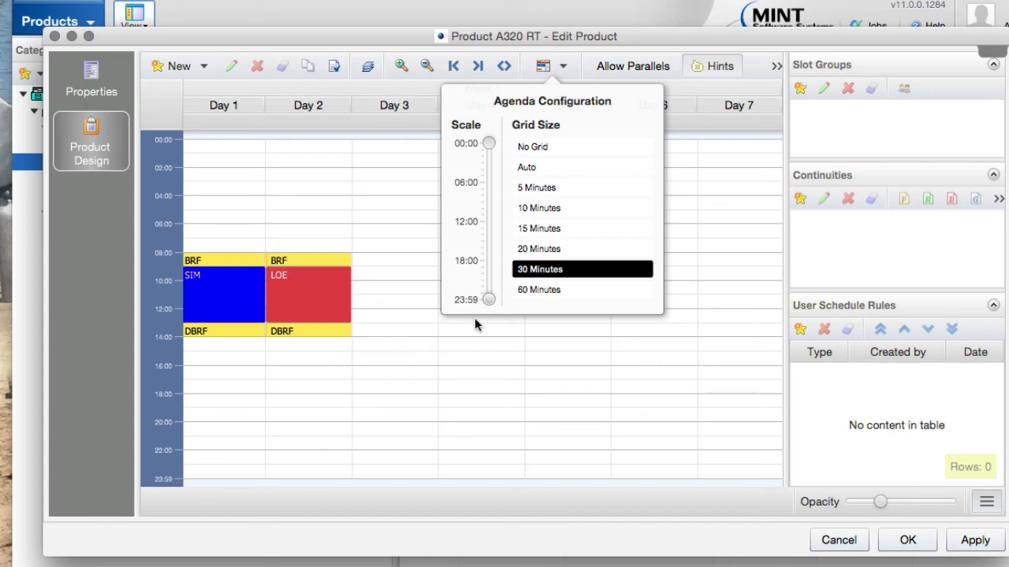
# Limit the agenda scale to 06:00 through 18:00 and close the agenda configuration.
pyautogui.moveTo(487, 301); pyautogui.dragTo(489, 265)
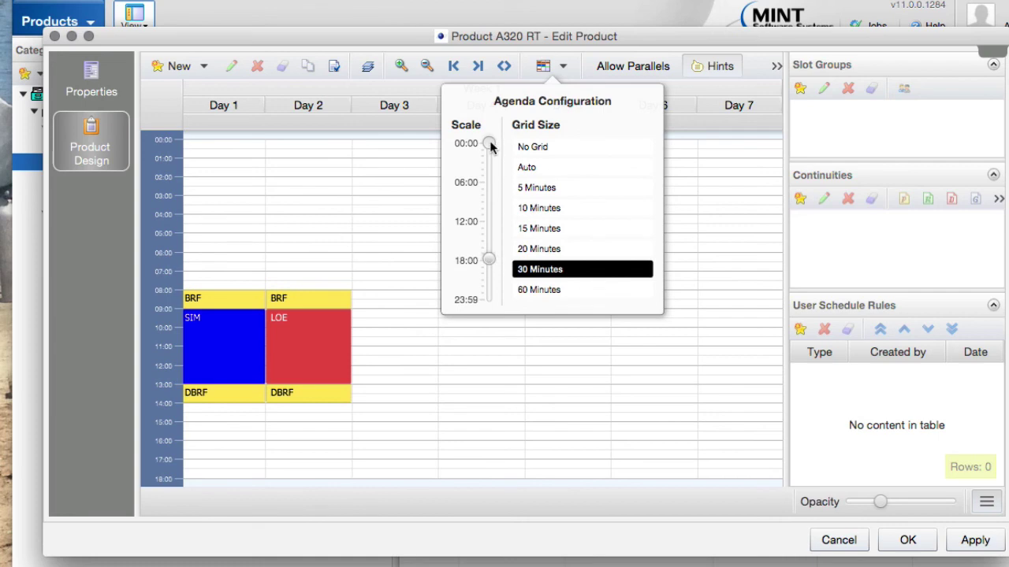
pyautogui.moveTo(489, 144); pyautogui.dragTo(487, 181)
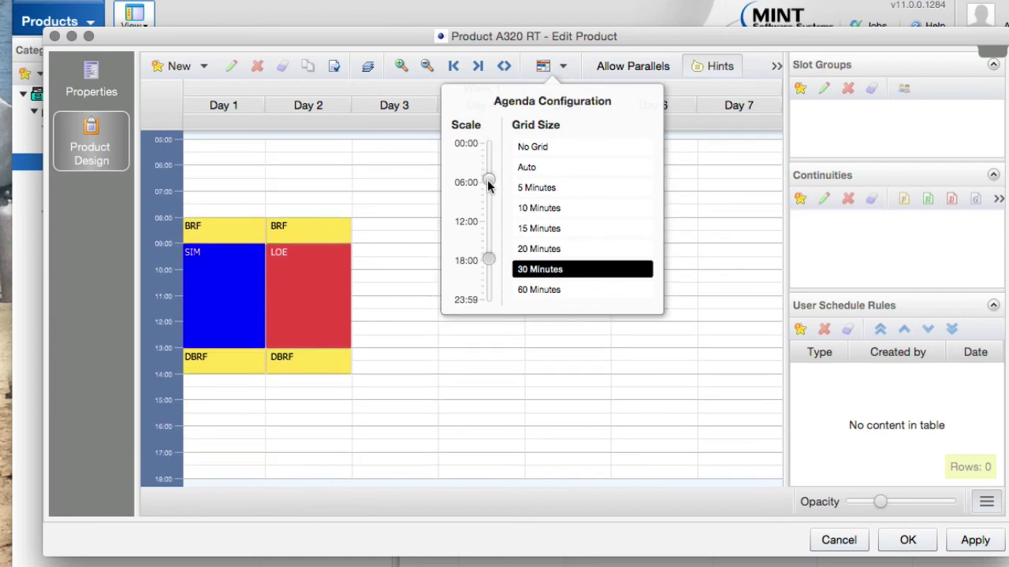
pyautogui.click(388, 253)
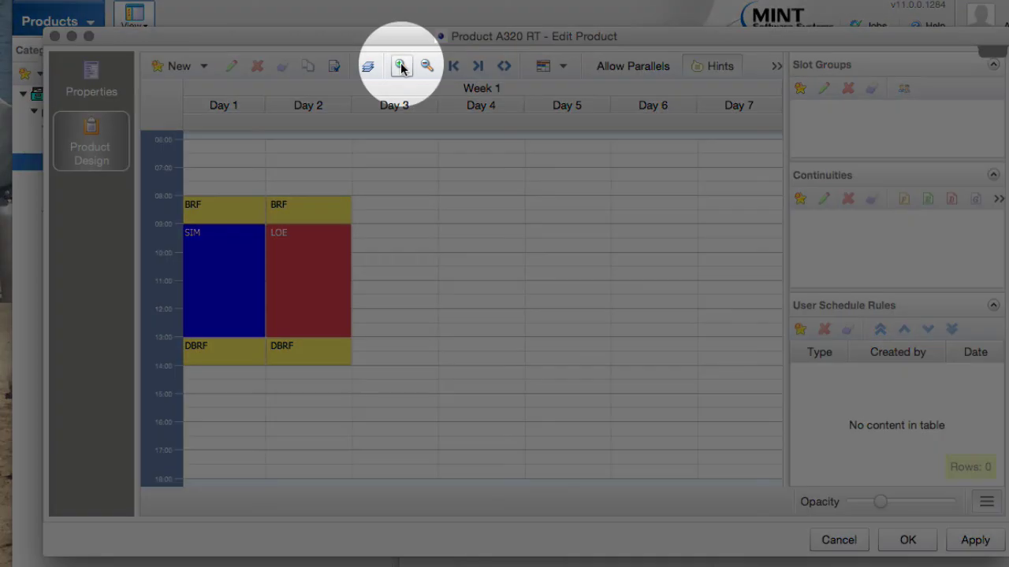
pyautogui.click(401, 67)
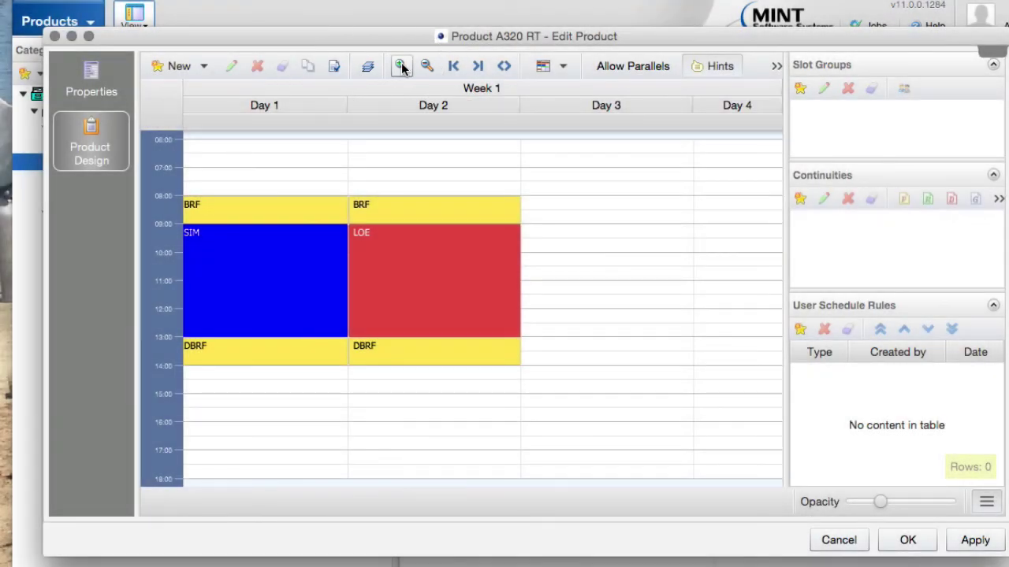
pyautogui.click(426, 67)
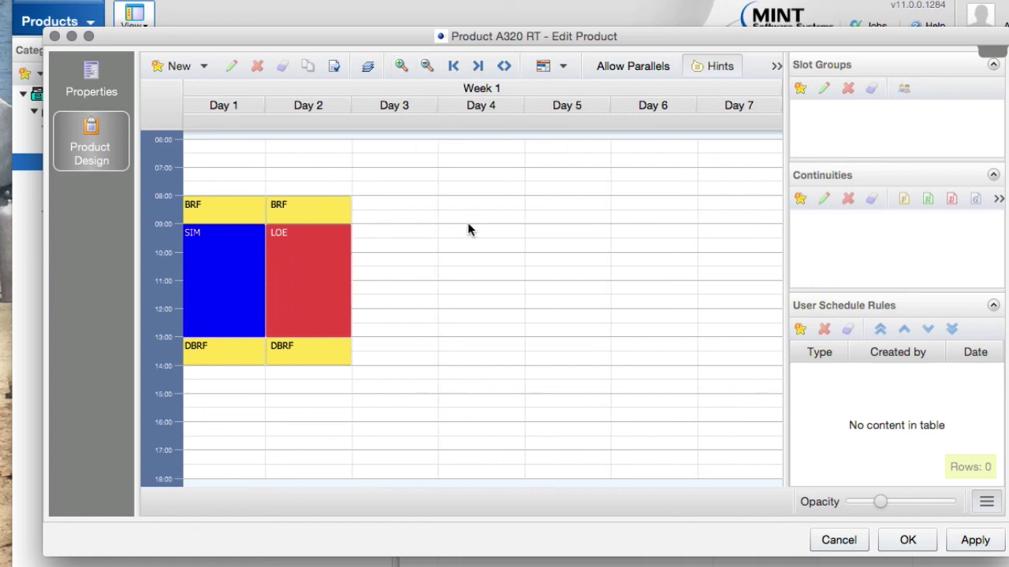